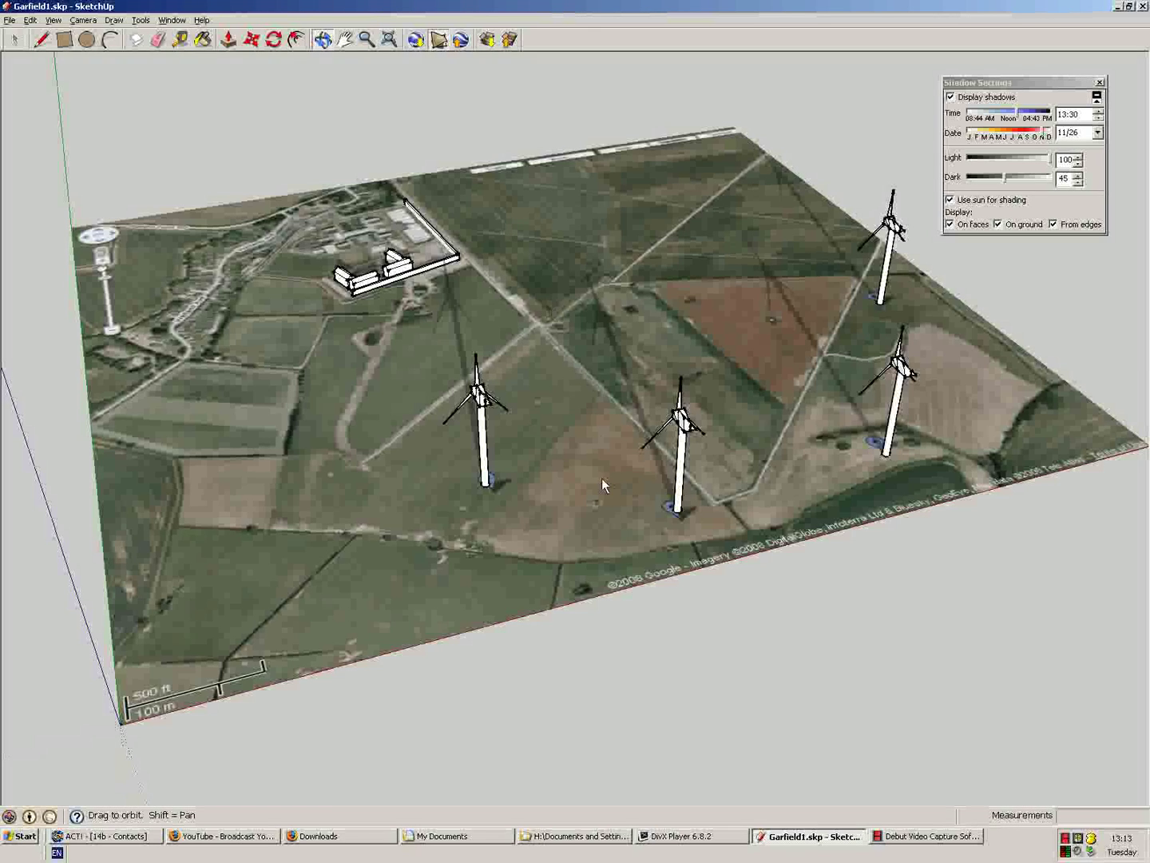
Step: Examine the wind turbines, their cast shadows and the walled building complex from several orbit angles, including near top-down views
{"action": "left_click_drag", "start_coordinate": [596, 423], "coordinate": [950, 342]}
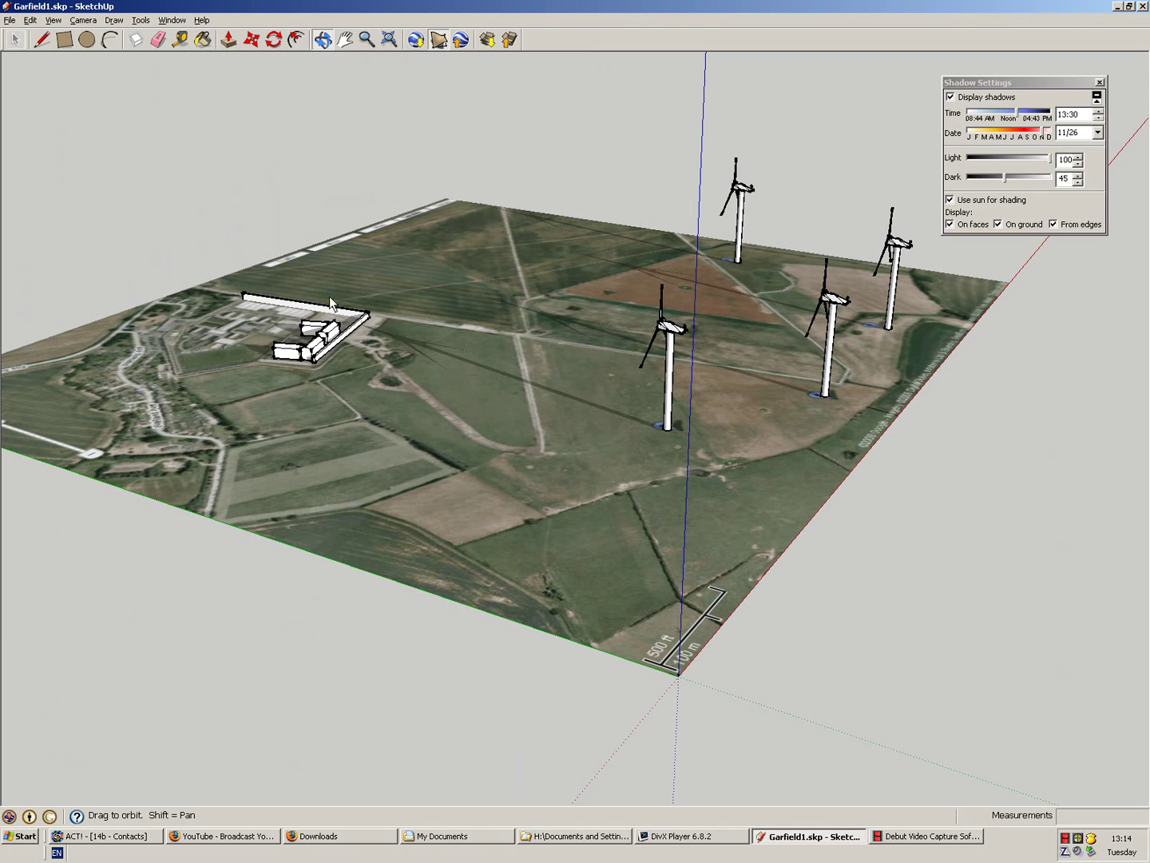
{"action": "left_click_drag", "start_coordinate": [428, 512], "coordinate": [689, 546]}
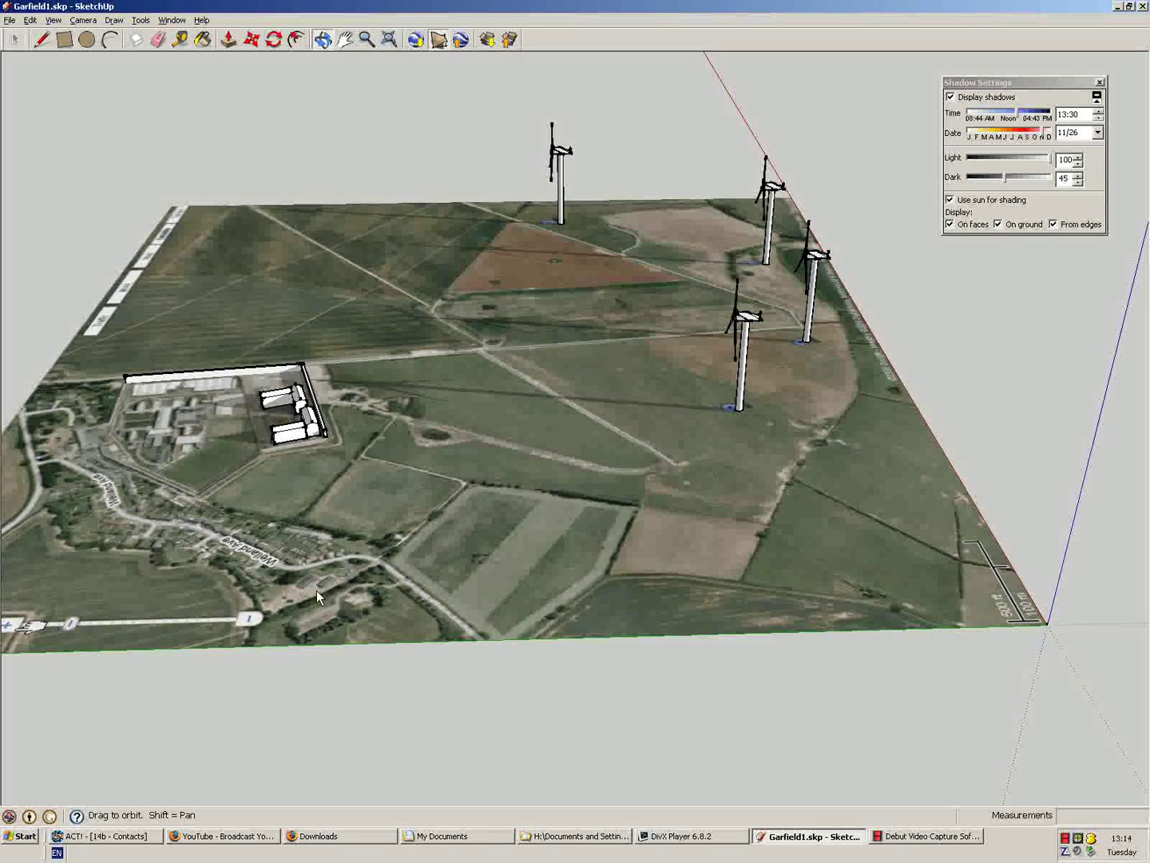
{"action": "left_click", "coordinate": [15, 39]}
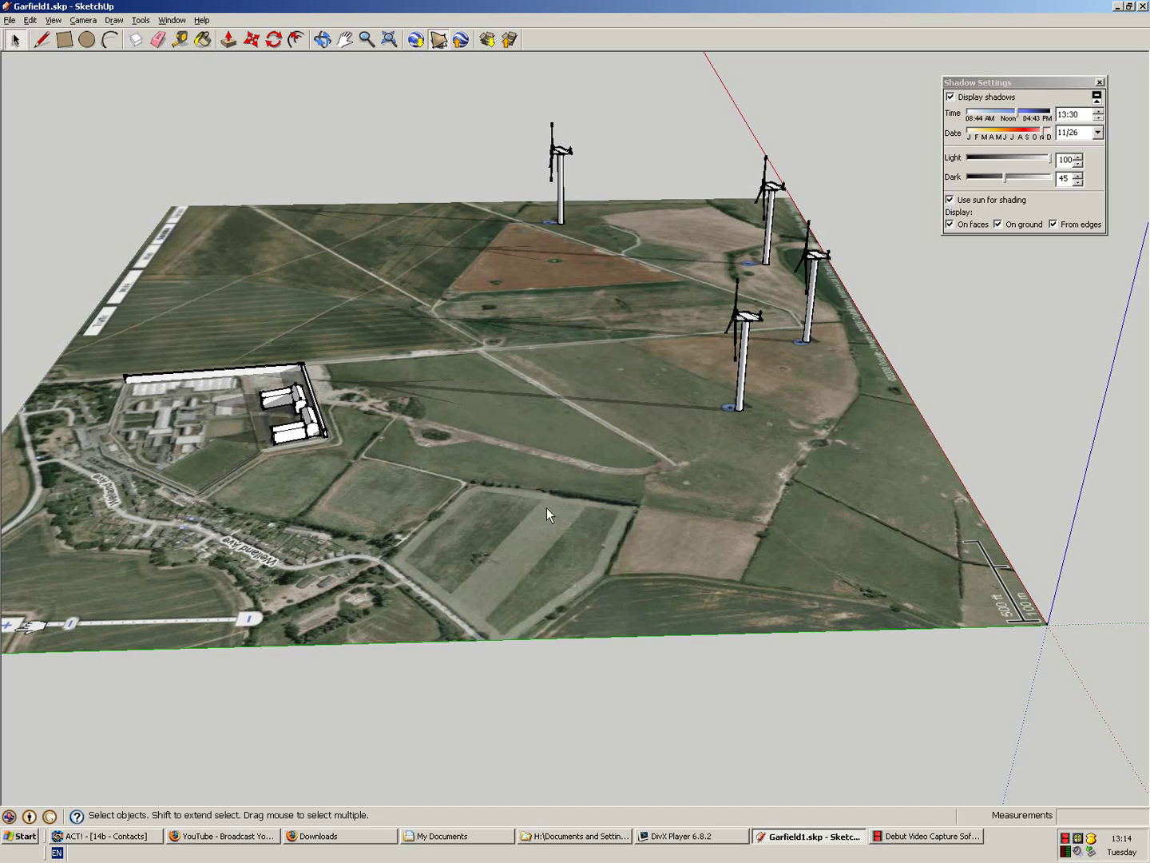
{"action": "left_click", "coordinate": [321, 39]}
{"action": "left_click_drag", "start_coordinate": [730, 384], "coordinate": [119, 472]}
{"action": "left_click_drag", "start_coordinate": [723, 418], "coordinate": [503, 515]}
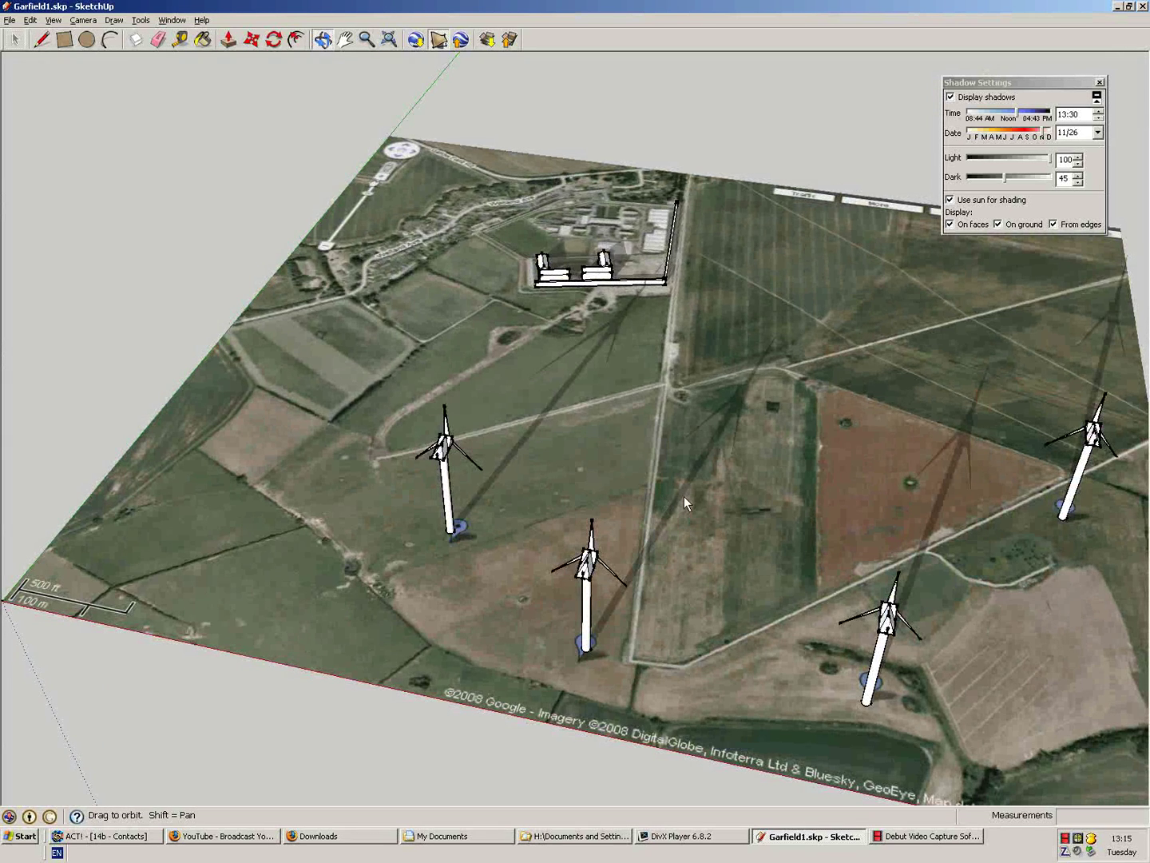
{"action": "left_click_drag", "start_coordinate": [674, 500], "coordinate": [819, 570]}
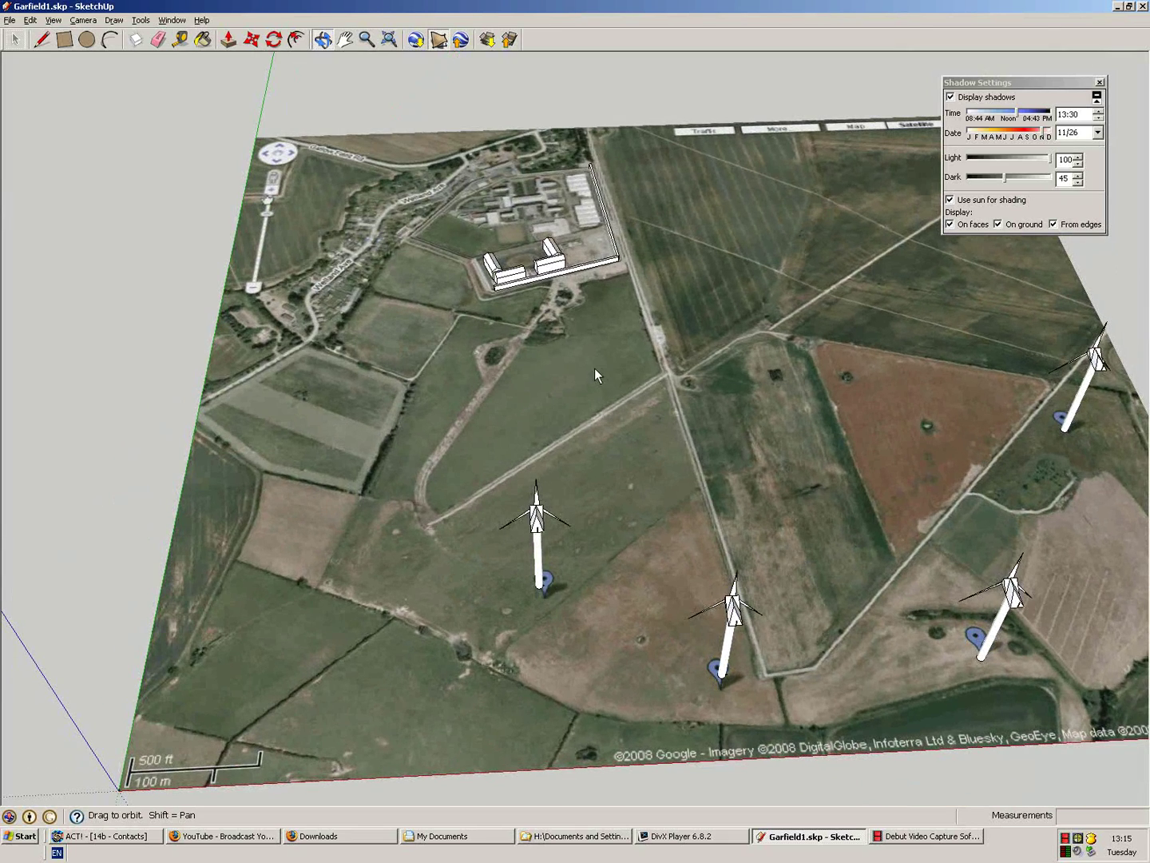
{"action": "left_click_drag", "start_coordinate": [514, 404], "coordinate": [519, 571]}
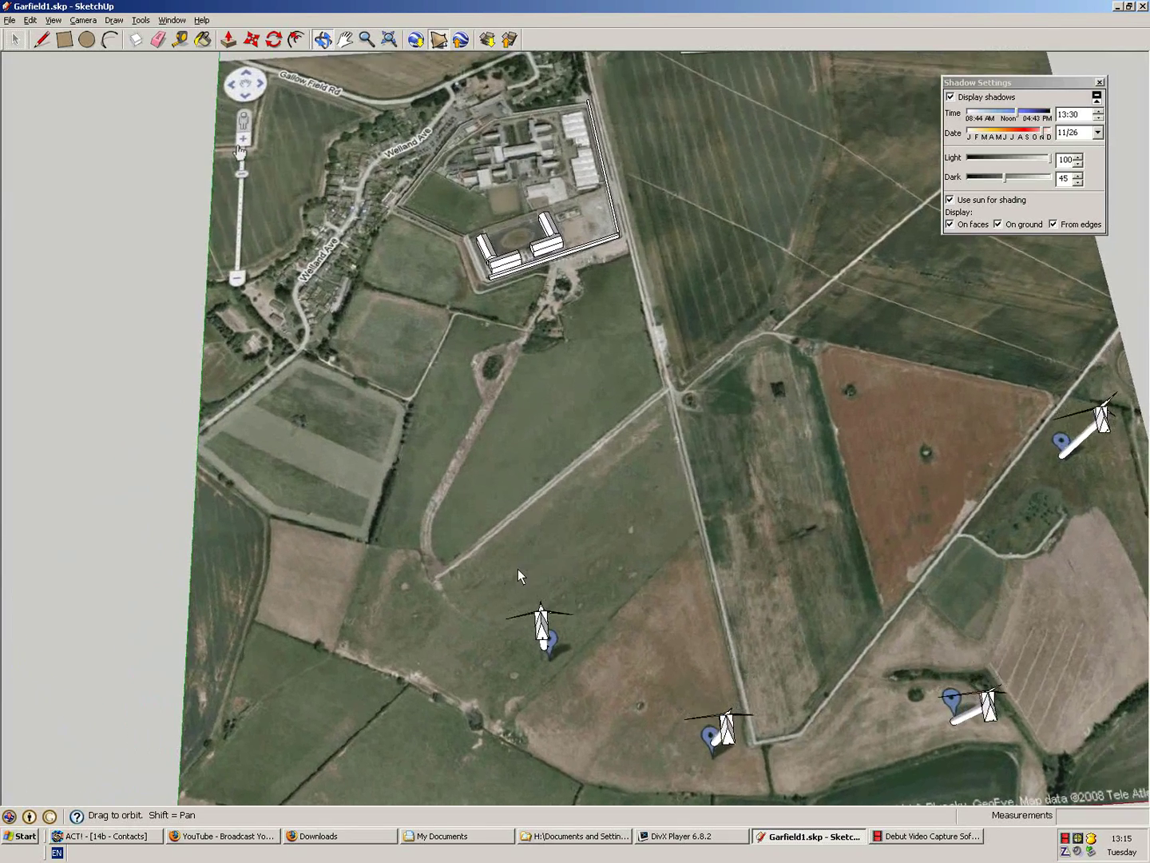
{"action": "left_click_drag", "start_coordinate": [240, 392], "coordinate": [330, 140]}
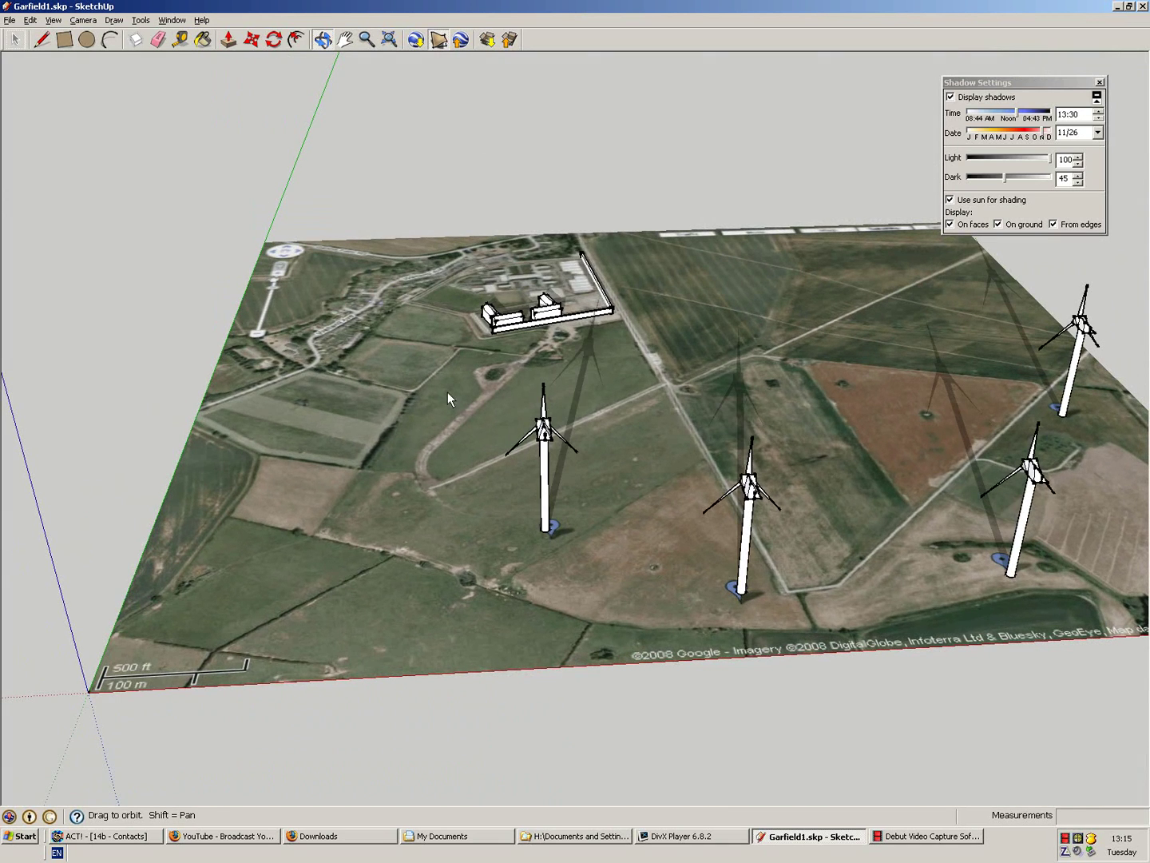
{"action": "left_click_drag", "start_coordinate": [722, 354], "coordinate": [678, 644]}
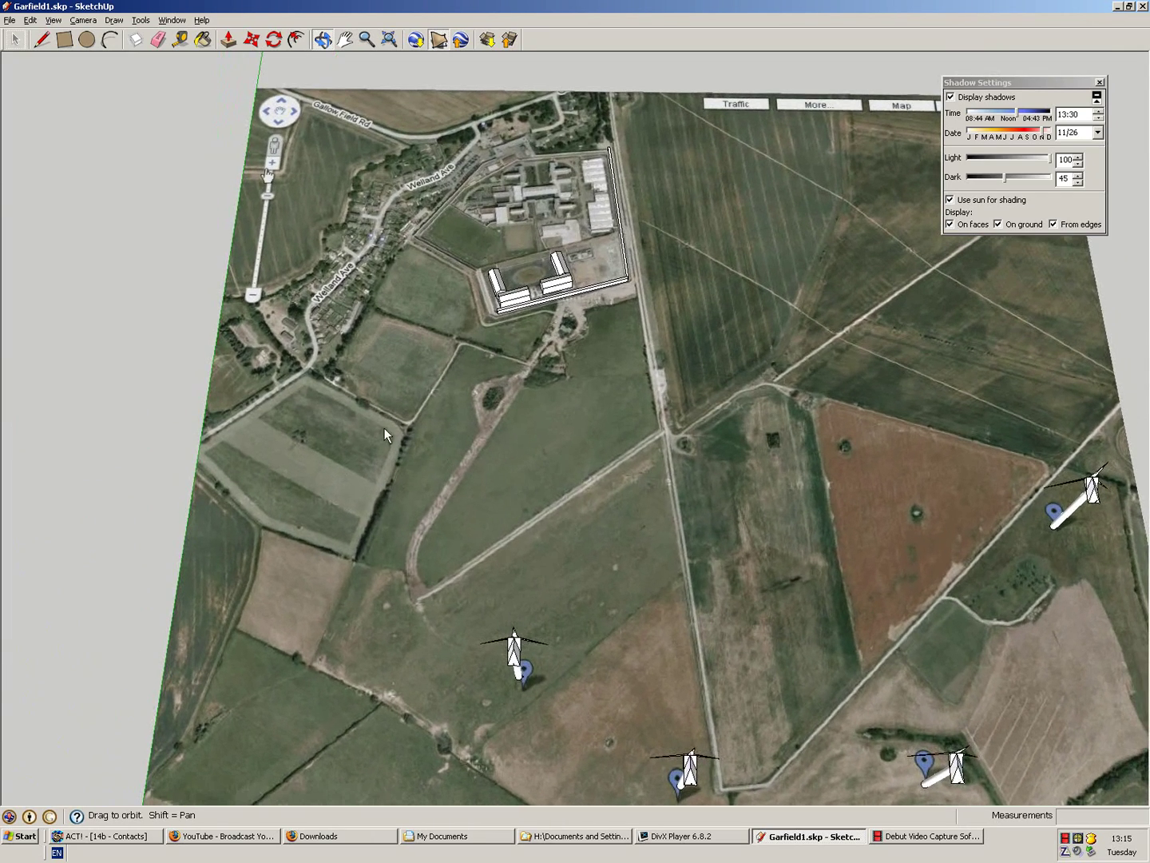
{"action": "left_click_drag", "start_coordinate": [605, 572], "coordinate": [865, 297]}
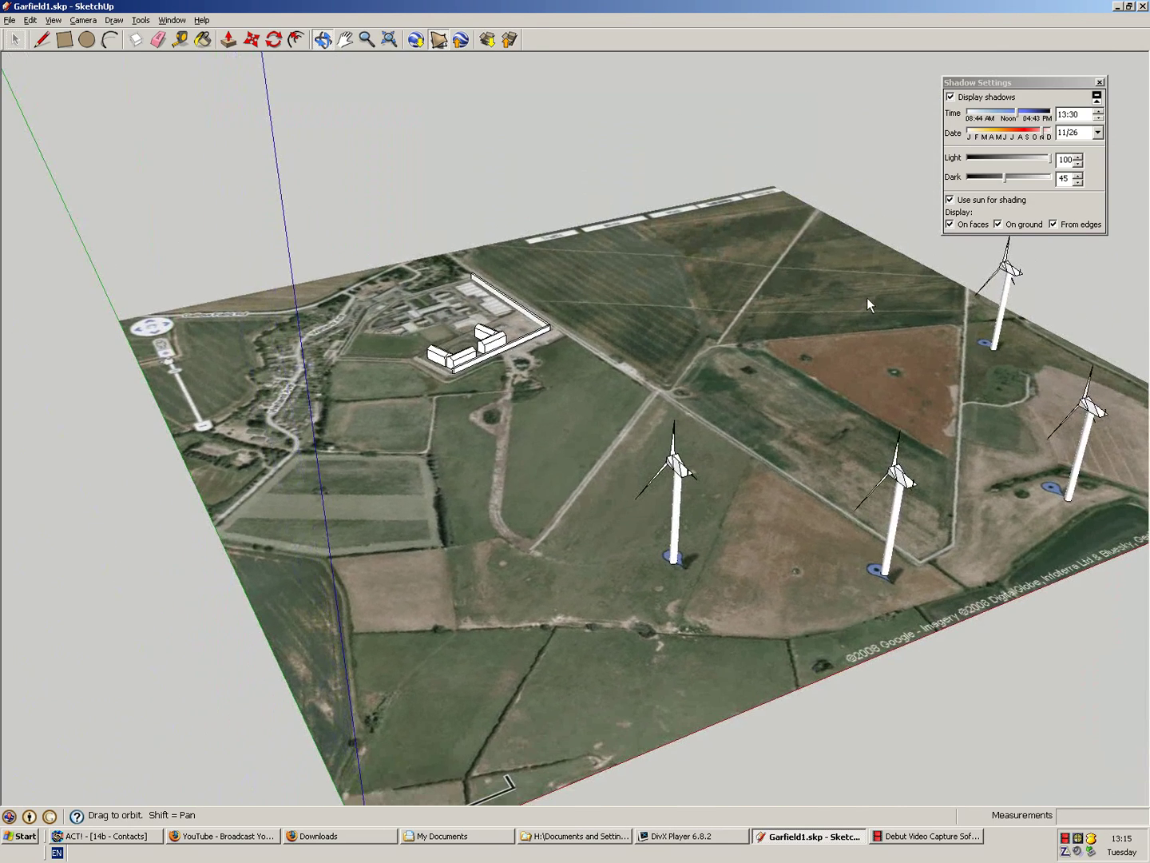
Step: Shift the shadow time to 09:43, 09:18 and 10:12 to compare the turbines' morning shadows on 11/26
{"action": "left_click", "coordinate": [1019, 114]}
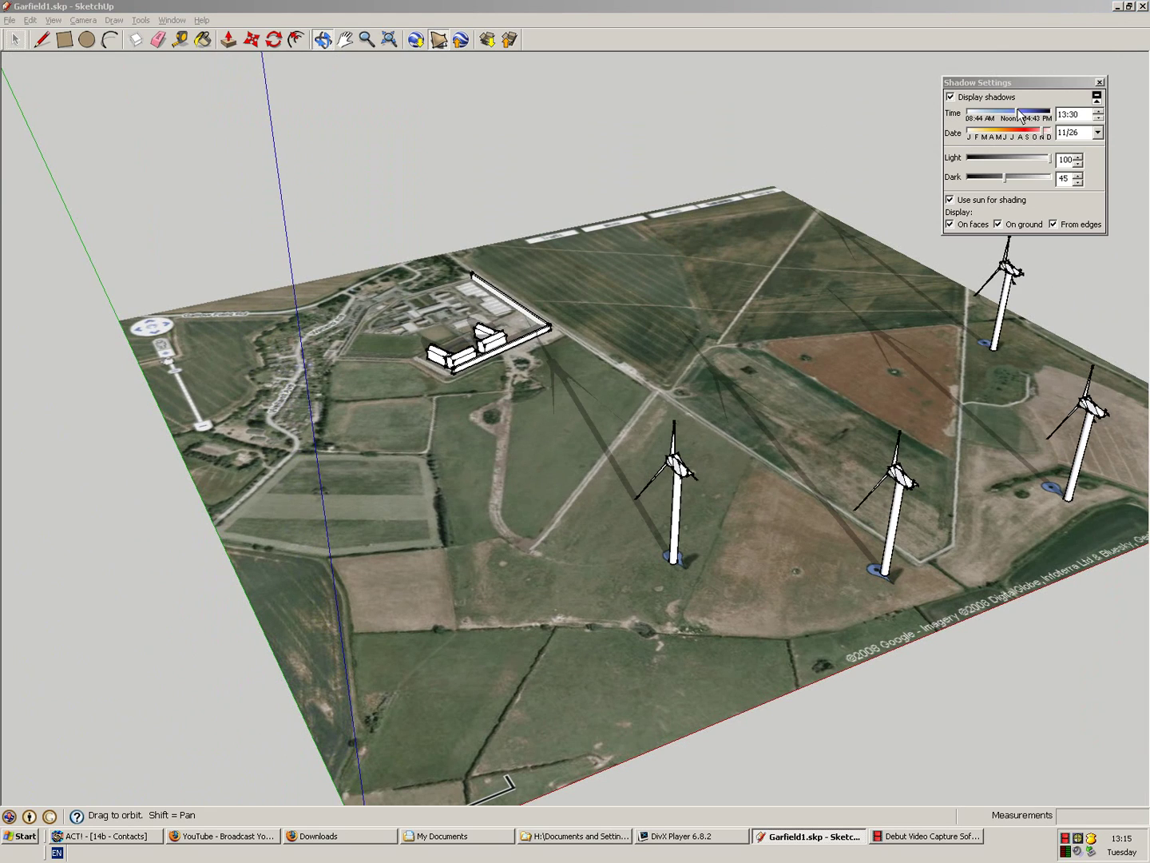
{"action": "left_click", "coordinate": [1019, 114]}
{"action": "left_click_drag", "start_coordinate": [1019, 114], "coordinate": [981, 116]}
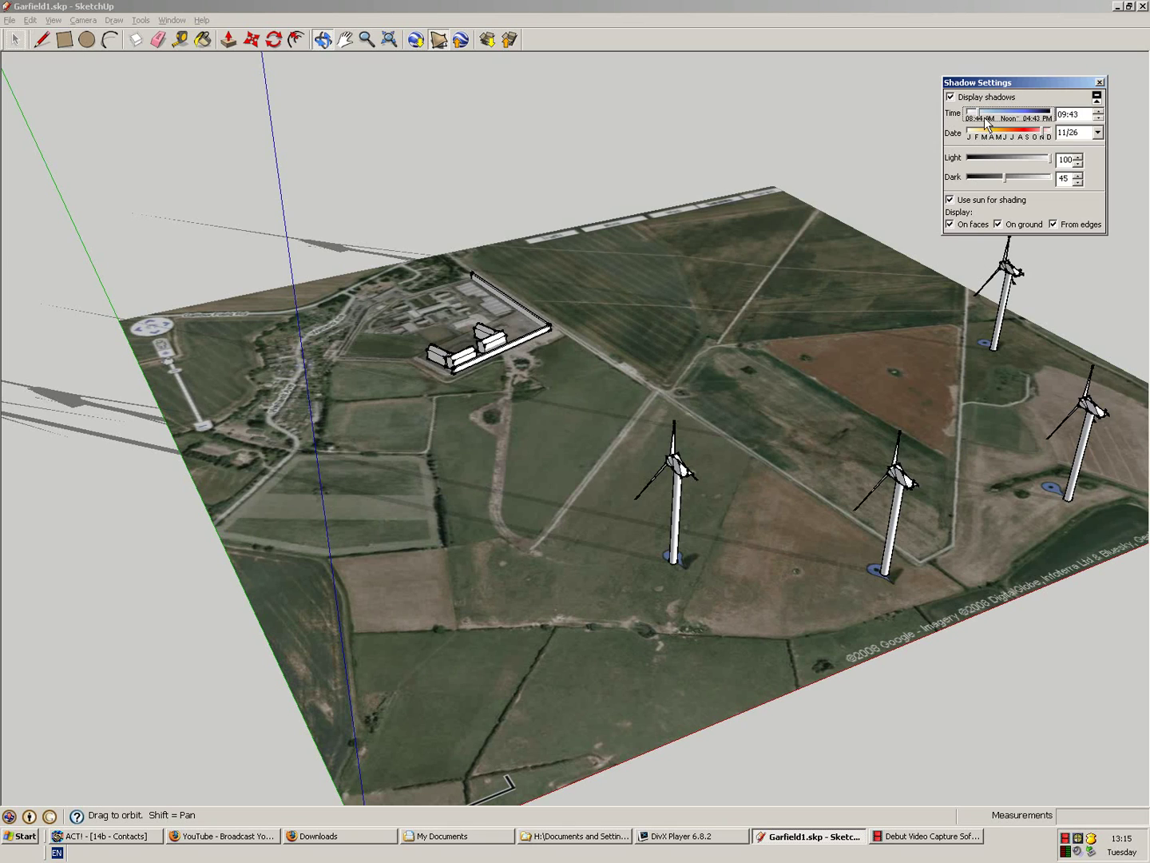
{"action": "left_click_drag", "start_coordinate": [982, 117], "coordinate": [973, 118]}
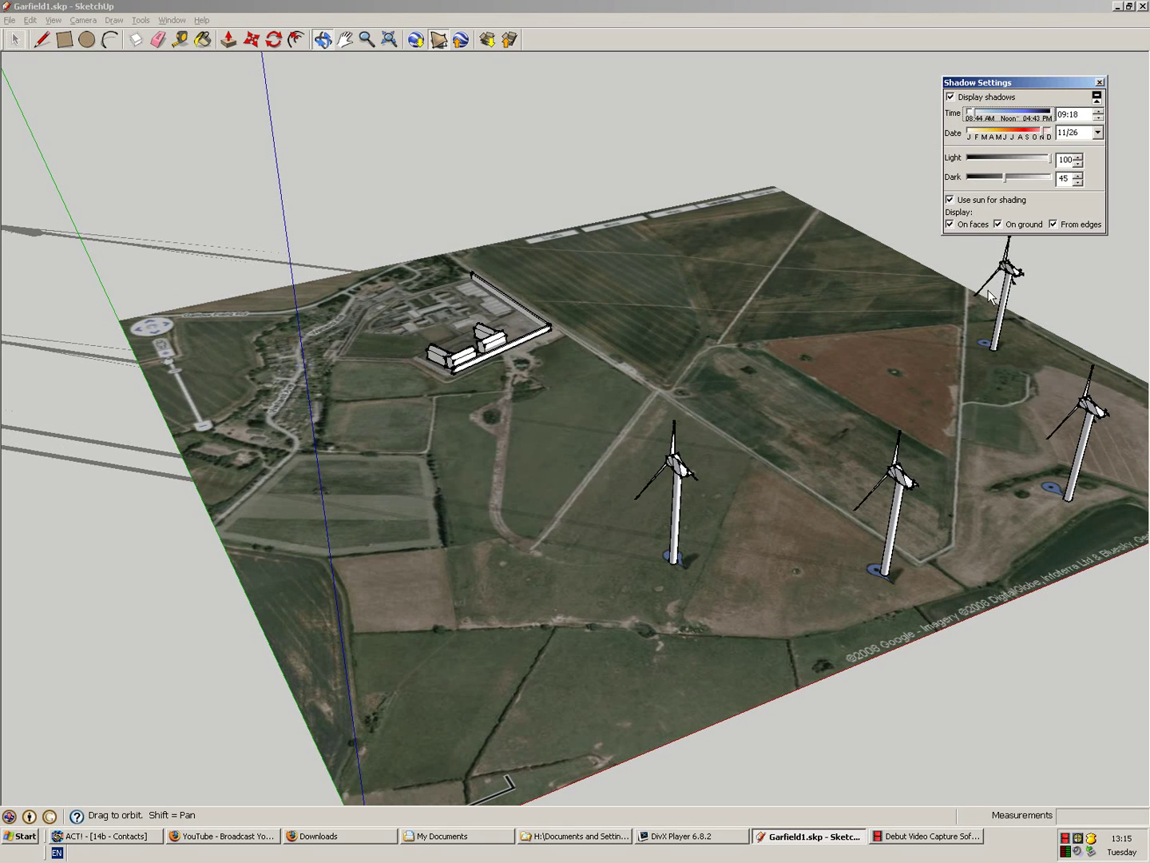
{"action": "left_click_drag", "start_coordinate": [975, 111], "coordinate": [984, 116]}
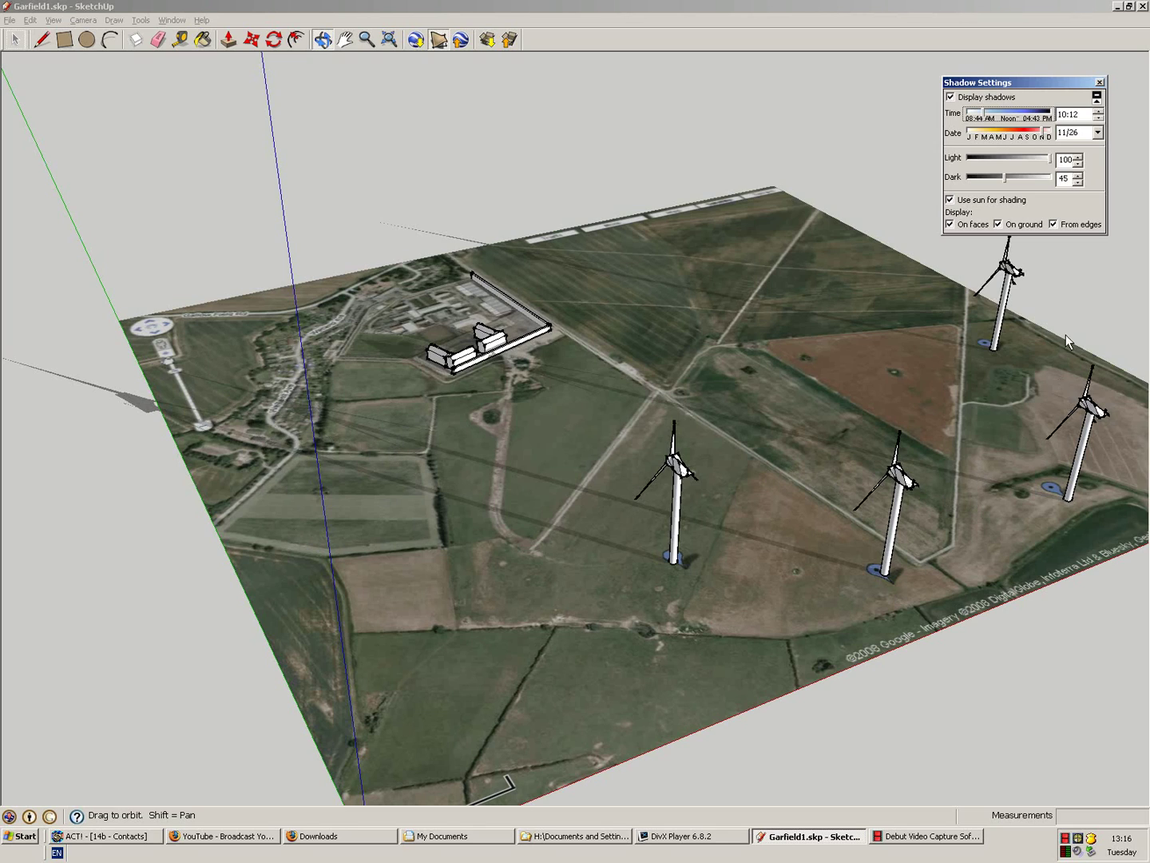
{"action": "left_click_drag", "start_coordinate": [1068, 81], "coordinate": [1067, 78]}
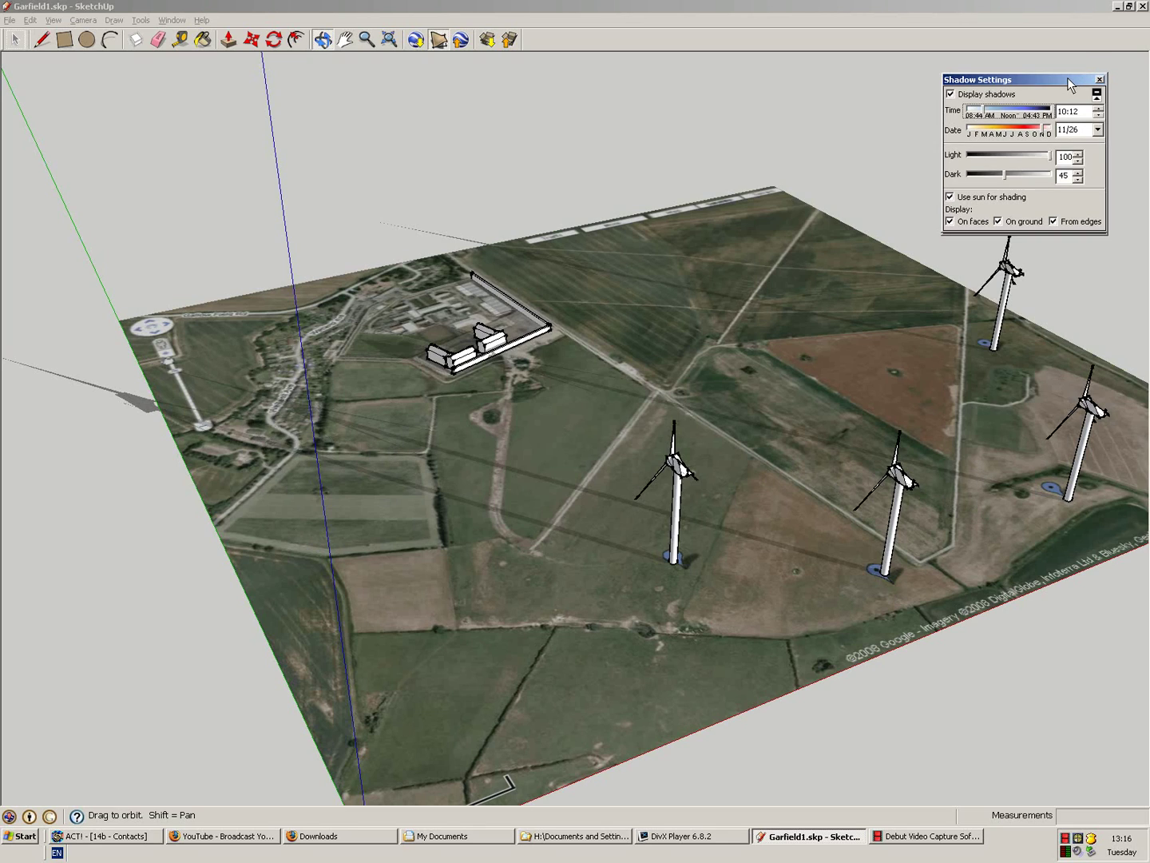
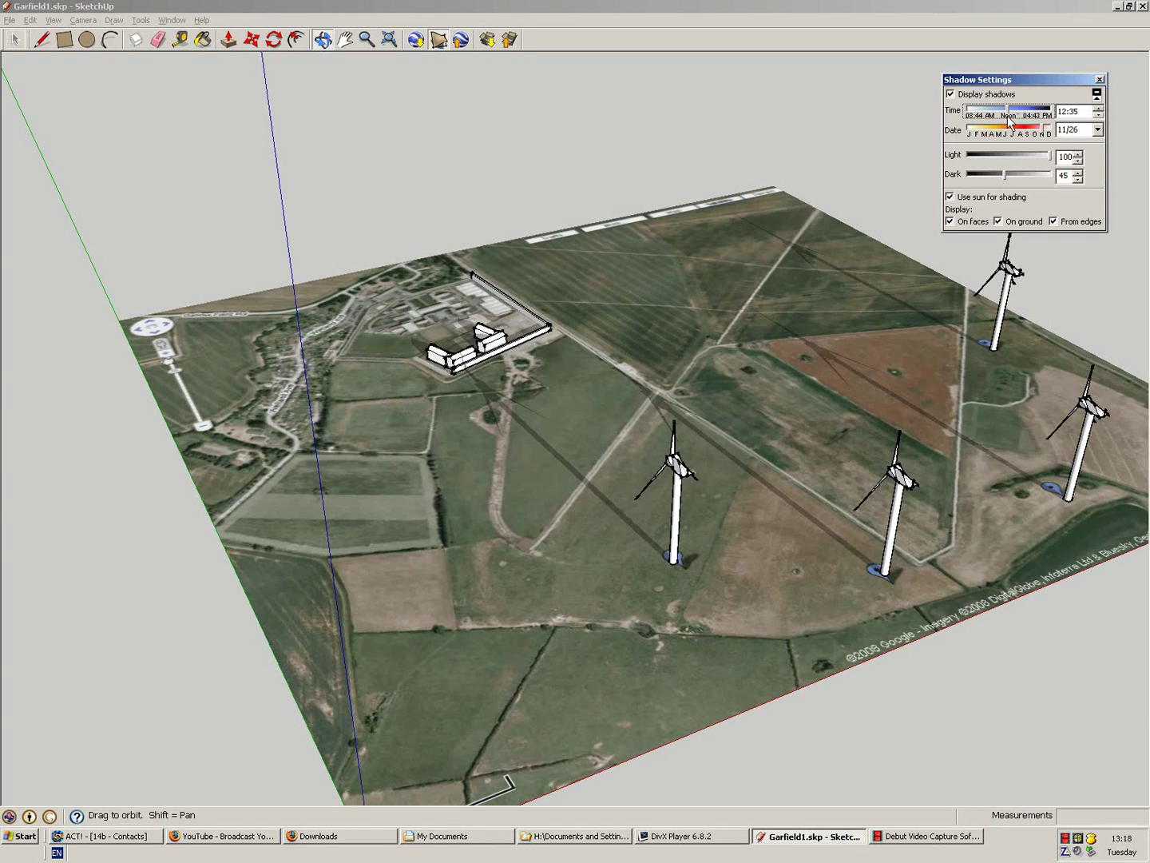
Step: Run the shadow time through 13:00, 12:44, 13:26 and 10:25 to compare where the turbine shadows fall near the walled buildings
{"action": "left_click_drag", "start_coordinate": [1011, 118], "coordinate": [1013, 119]}
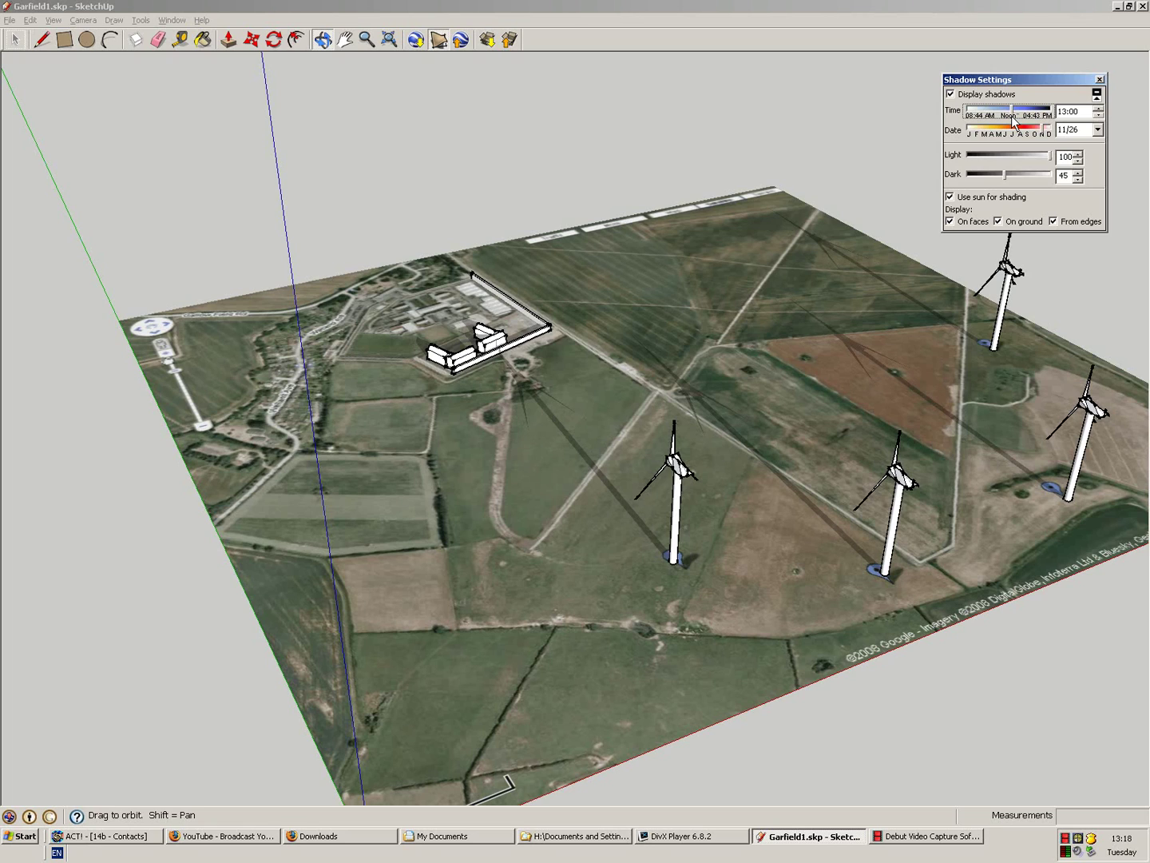
{"action": "mouse_move", "coordinate": [1013, 119]}
{"action": "left_mouse_down"}
{"action": "mouse_move", "coordinate": [969, 120]}
{"action": "mouse_move", "coordinate": [1010, 120]}
{"action": "left_mouse_up"}
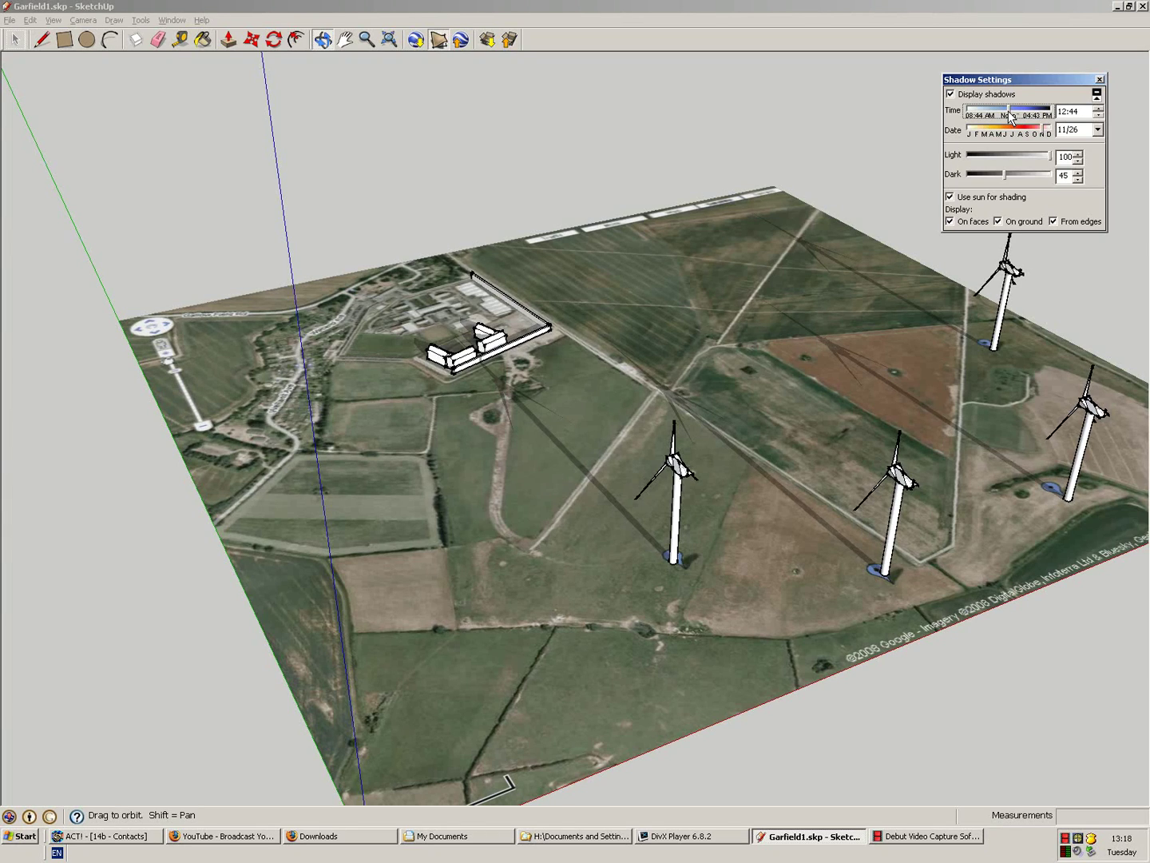
{"action": "mouse_move", "coordinate": [1010, 114]}
{"action": "left_mouse_down"}
{"action": "mouse_move", "coordinate": [981, 119]}
{"action": "mouse_move", "coordinate": [1018, 118]}
{"action": "left_mouse_up"}
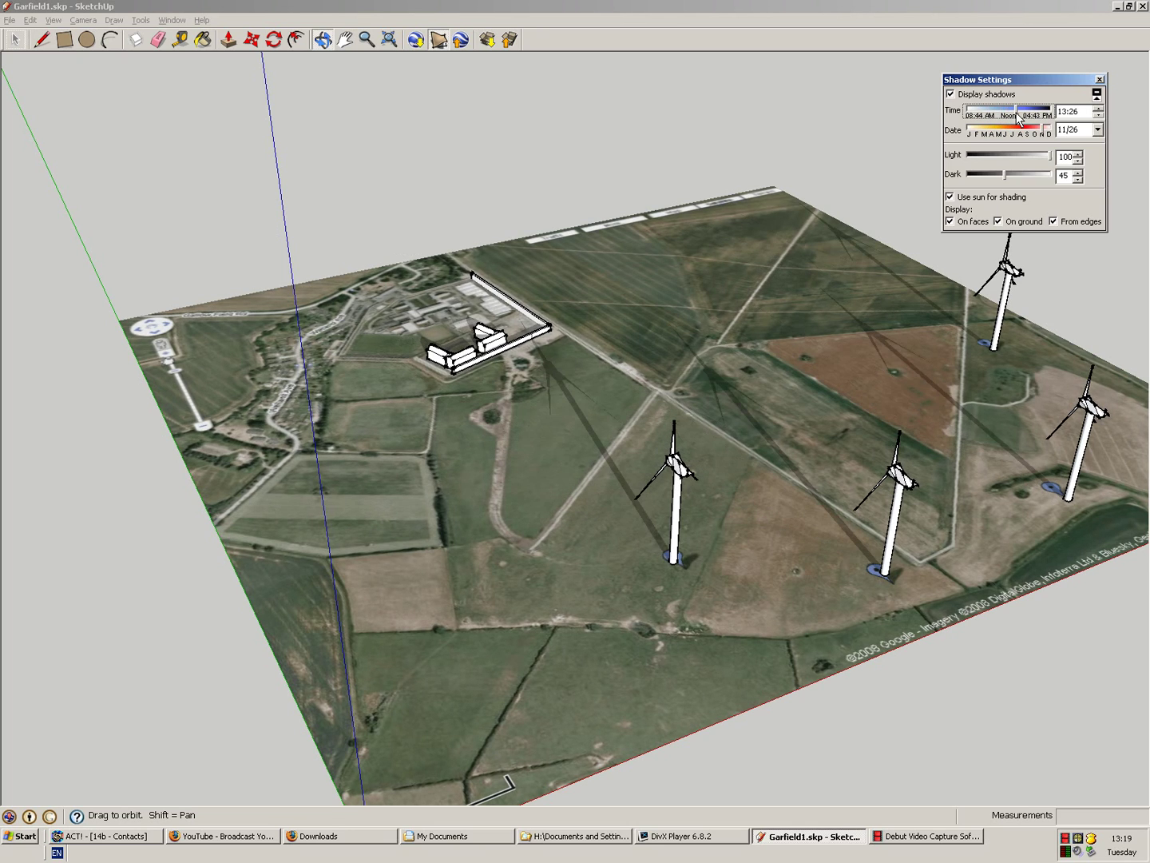
{"action": "left_click_drag", "start_coordinate": [1018, 118], "coordinate": [986, 118]}
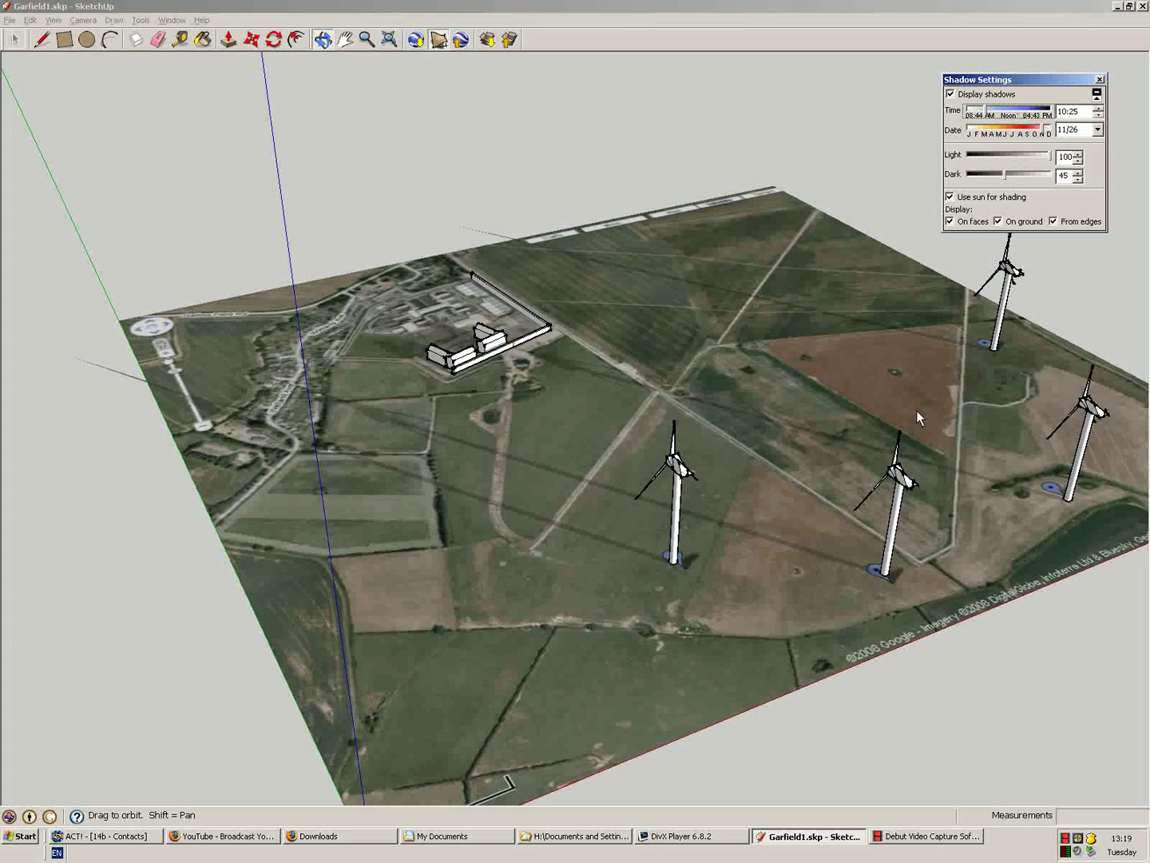
Step: Set the shadow time to 16:17 to inspect the late-afternoon shadows around the turbine nearest the walled buildings
{"action": "left_click_drag", "start_coordinate": [831, 386], "coordinate": [1029, 232]}
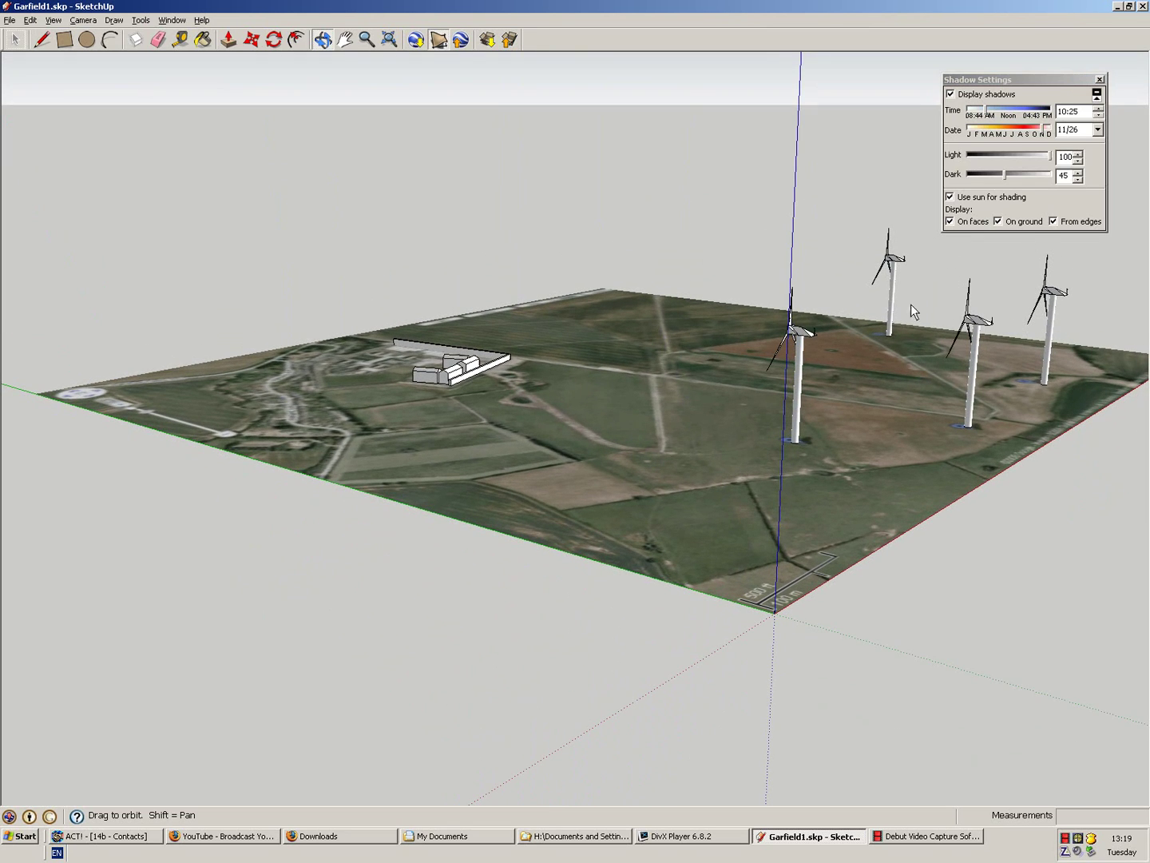
{"action": "left_click_drag", "start_coordinate": [792, 360], "coordinate": [819, 334]}
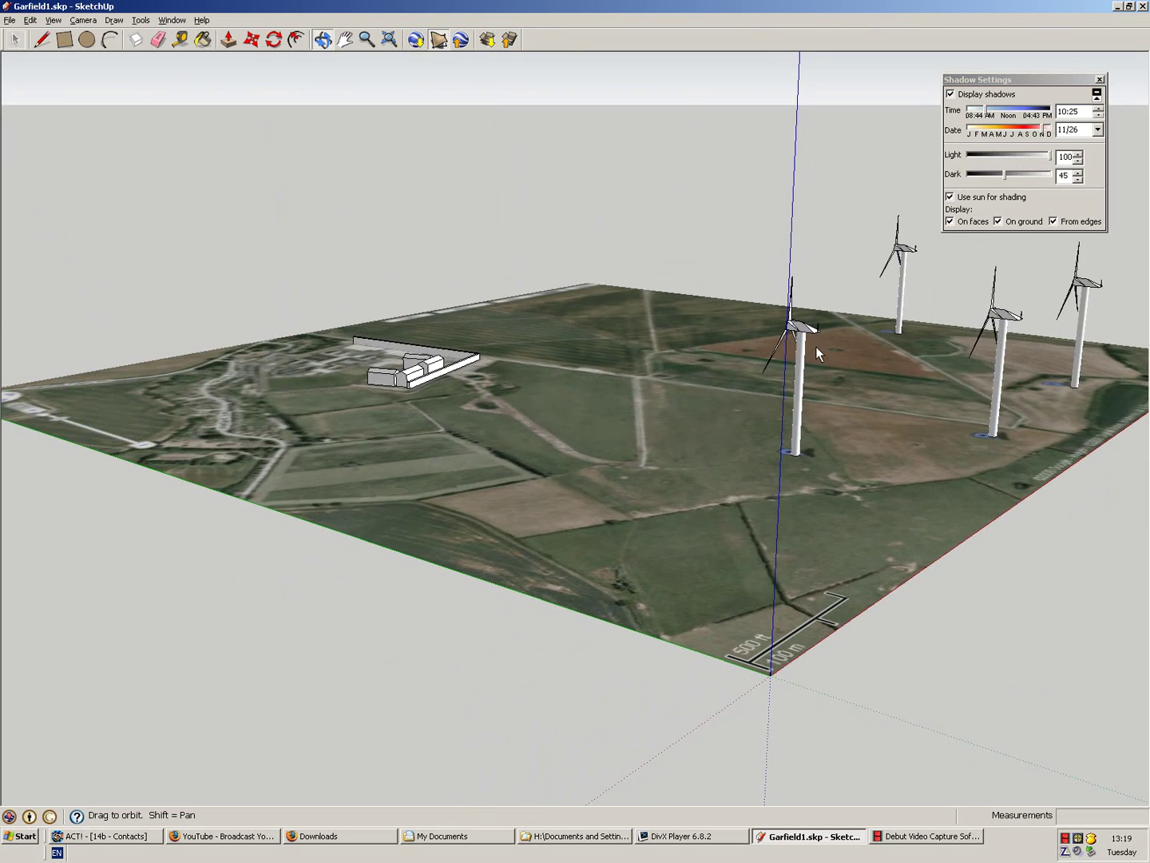
{"action": "scroll", "coordinate": [816, 333], "scroll_direction": "up", "scroll_amount": 3}
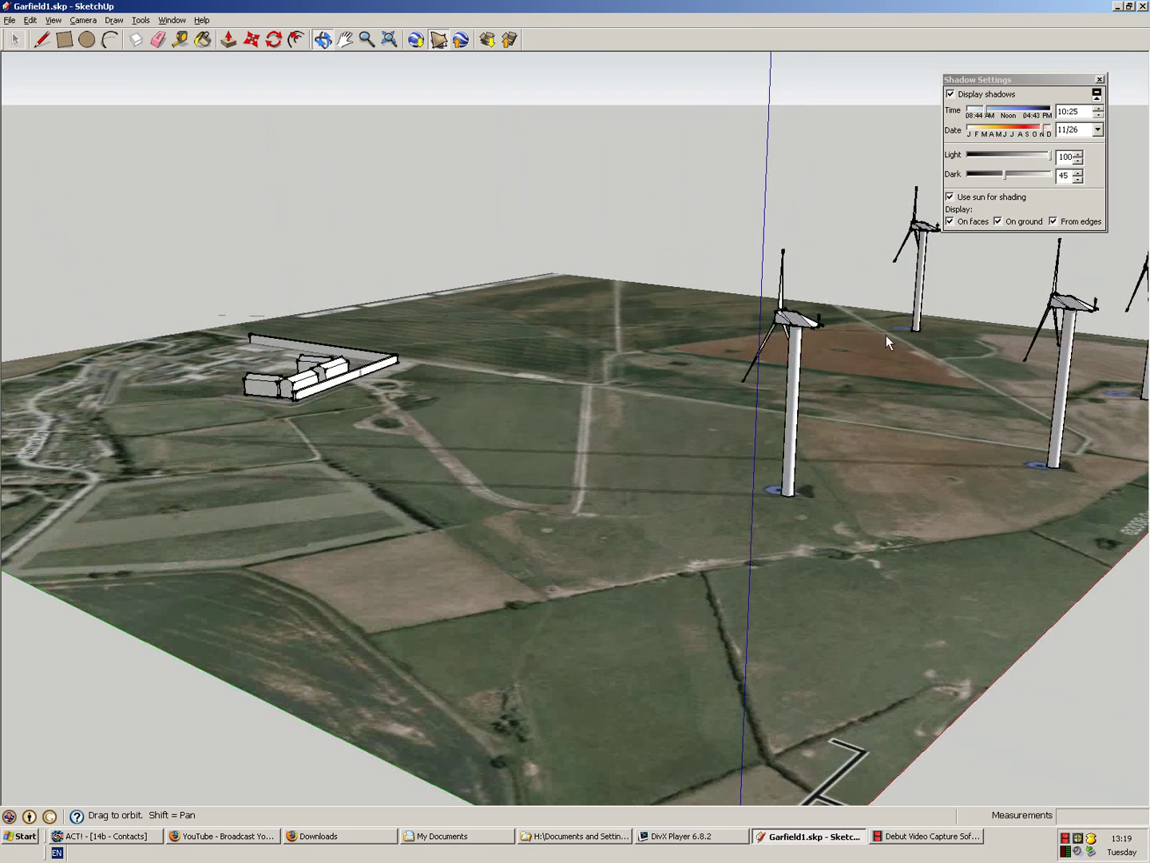
{"action": "scroll", "coordinate": [829, 321], "scroll_direction": "up", "scroll_amount": 2}
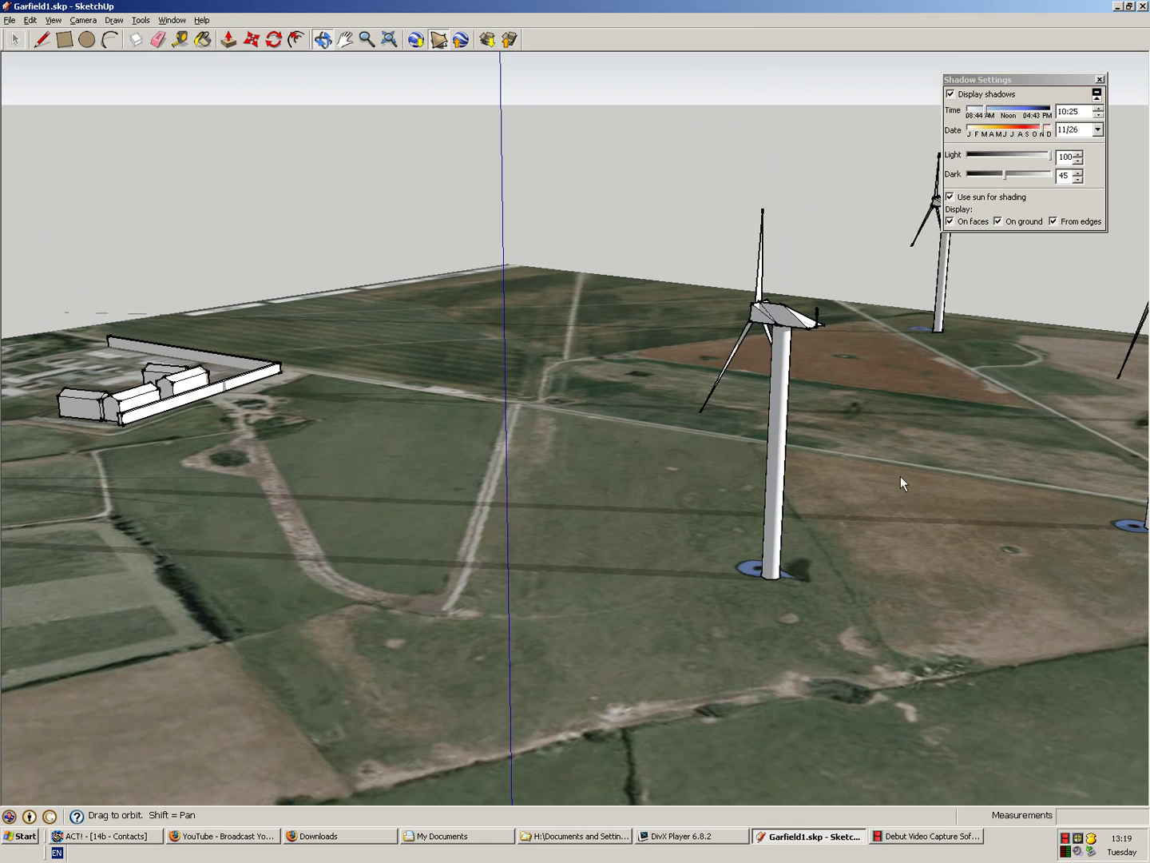
{"action": "left_click_drag", "start_coordinate": [992, 114], "coordinate": [1047, 119]}
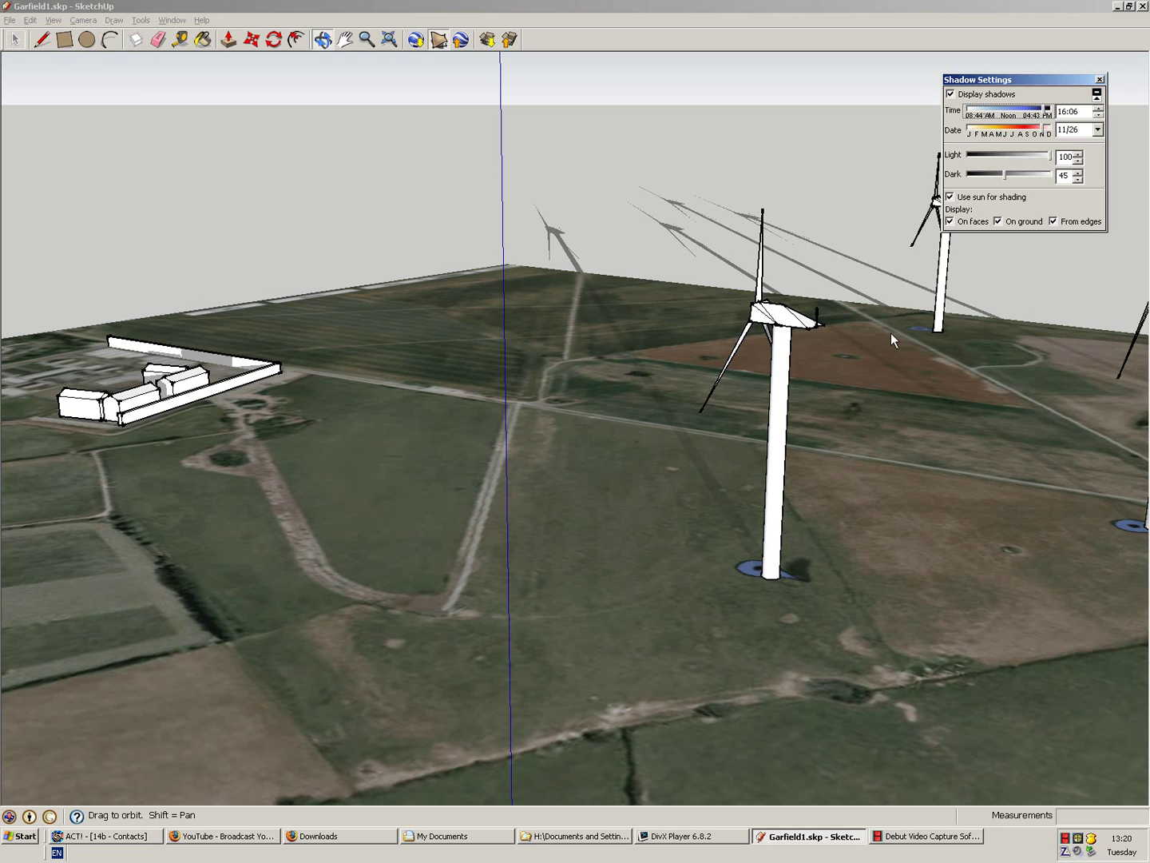
{"action": "key", "text": "Right"}
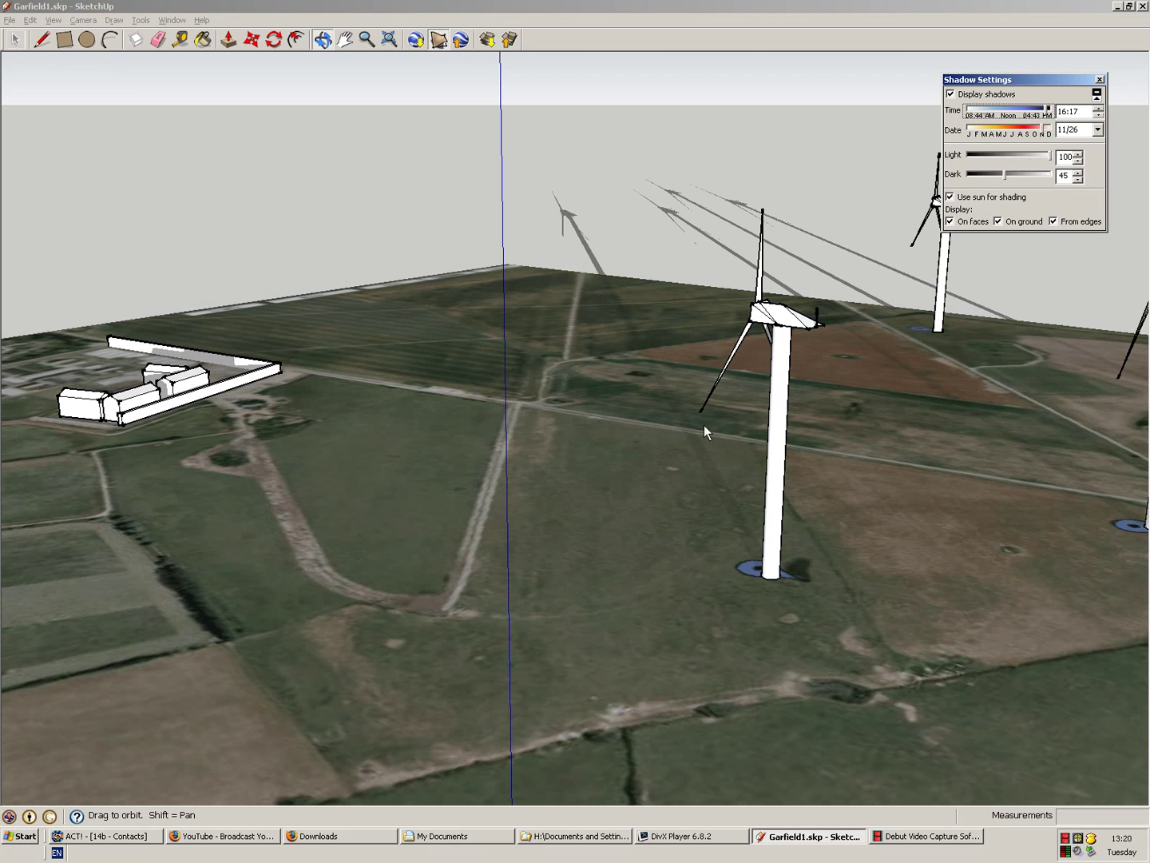
Step: Set the shadow time to 12:22, adjusting it in small increments past 12:10 and 12:18
{"action": "left_click", "coordinate": [659, 631]}
{"action": "left_click_drag", "start_coordinate": [611, 631], "coordinate": [639, 572]}
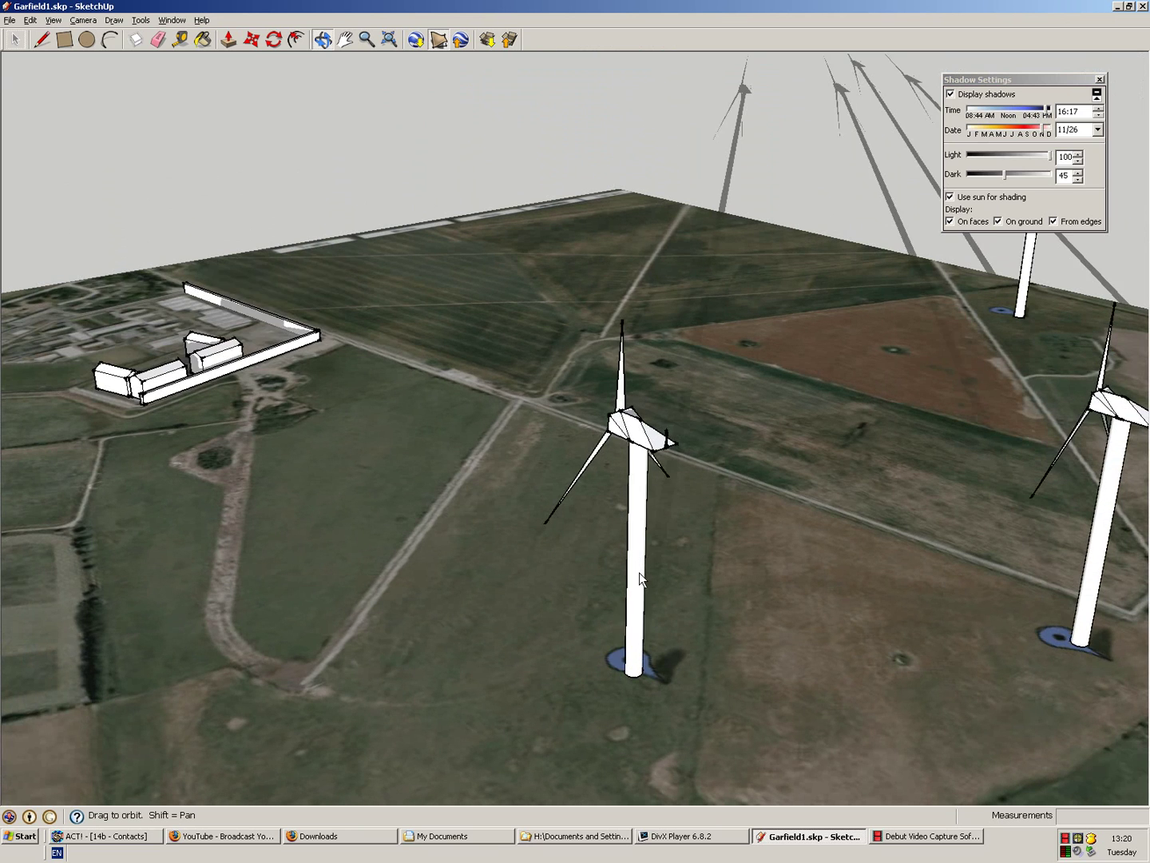
{"action": "left_click_drag", "start_coordinate": [385, 250], "coordinate": [233, 450]}
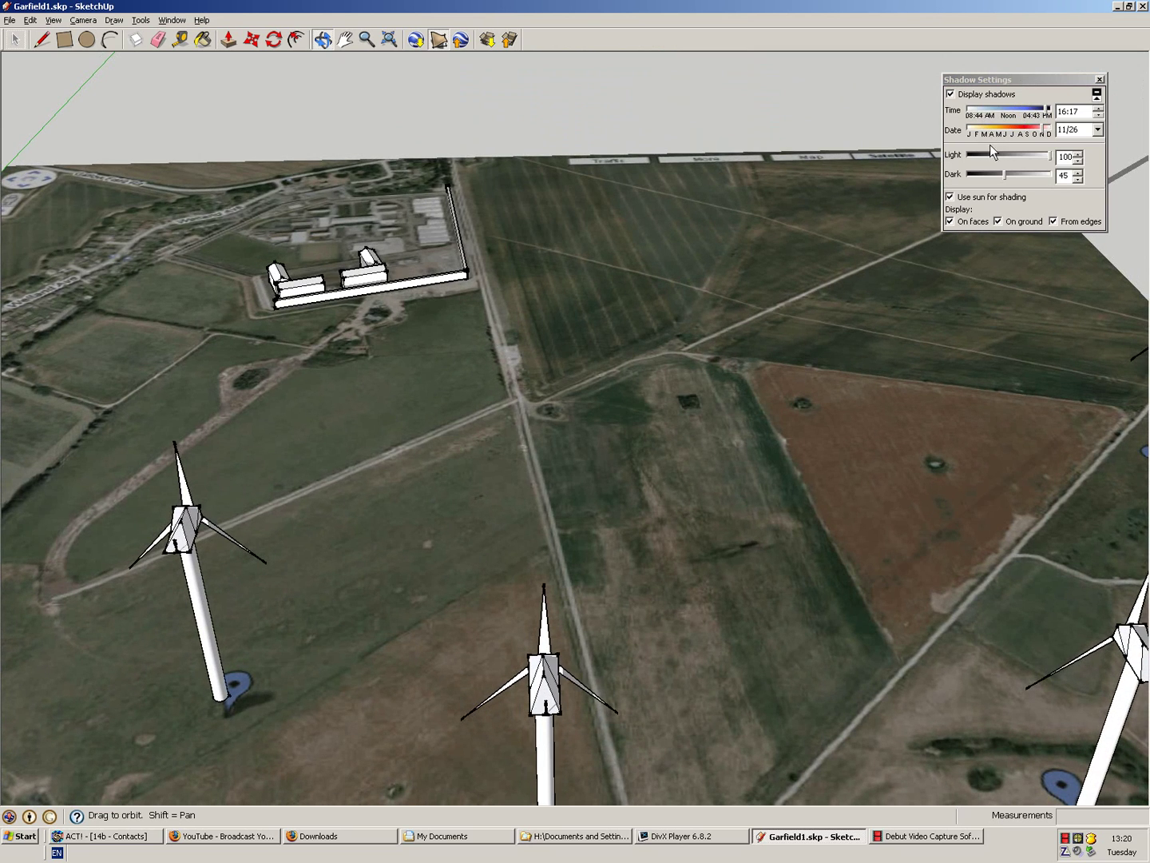
{"action": "left_click", "coordinate": [1039, 109]}
{"action": "left_click_drag", "start_coordinate": [1041, 112], "coordinate": [1005, 116]}
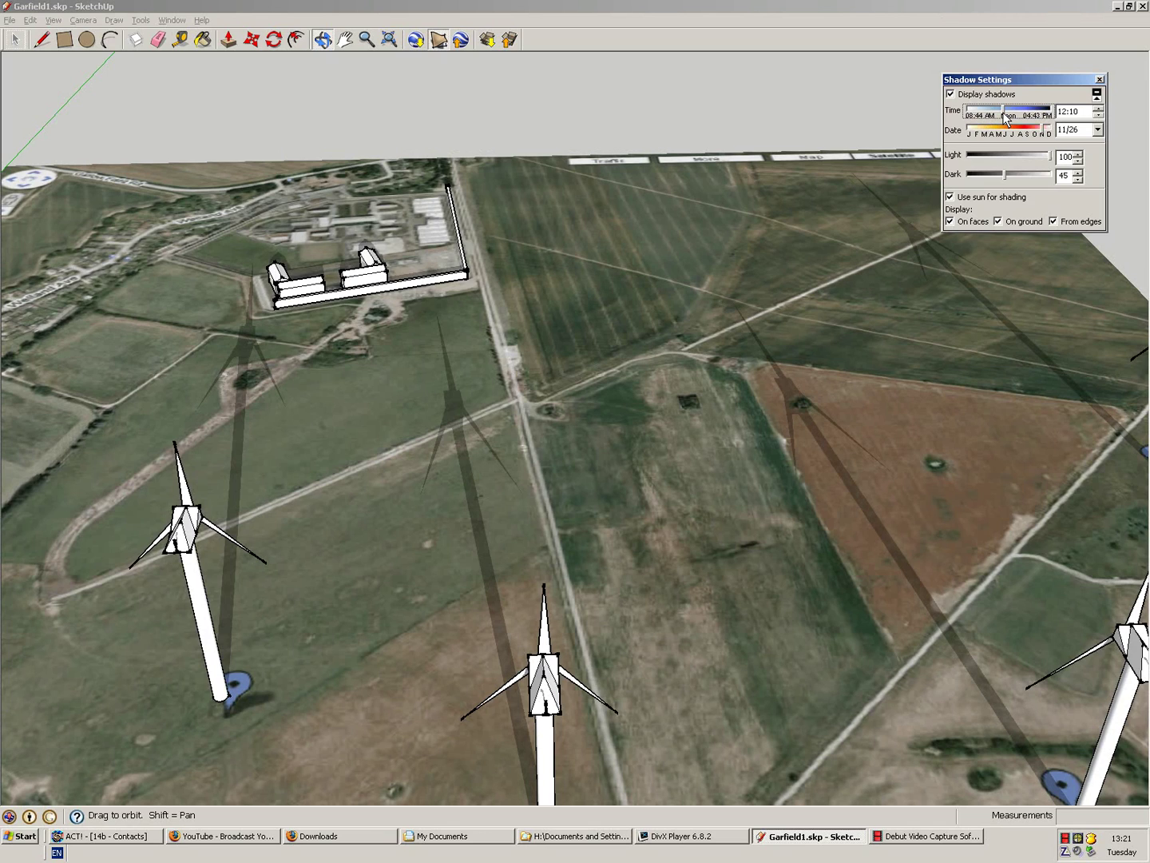
{"action": "left_click_drag", "start_coordinate": [1007, 117], "coordinate": [1009, 116]}
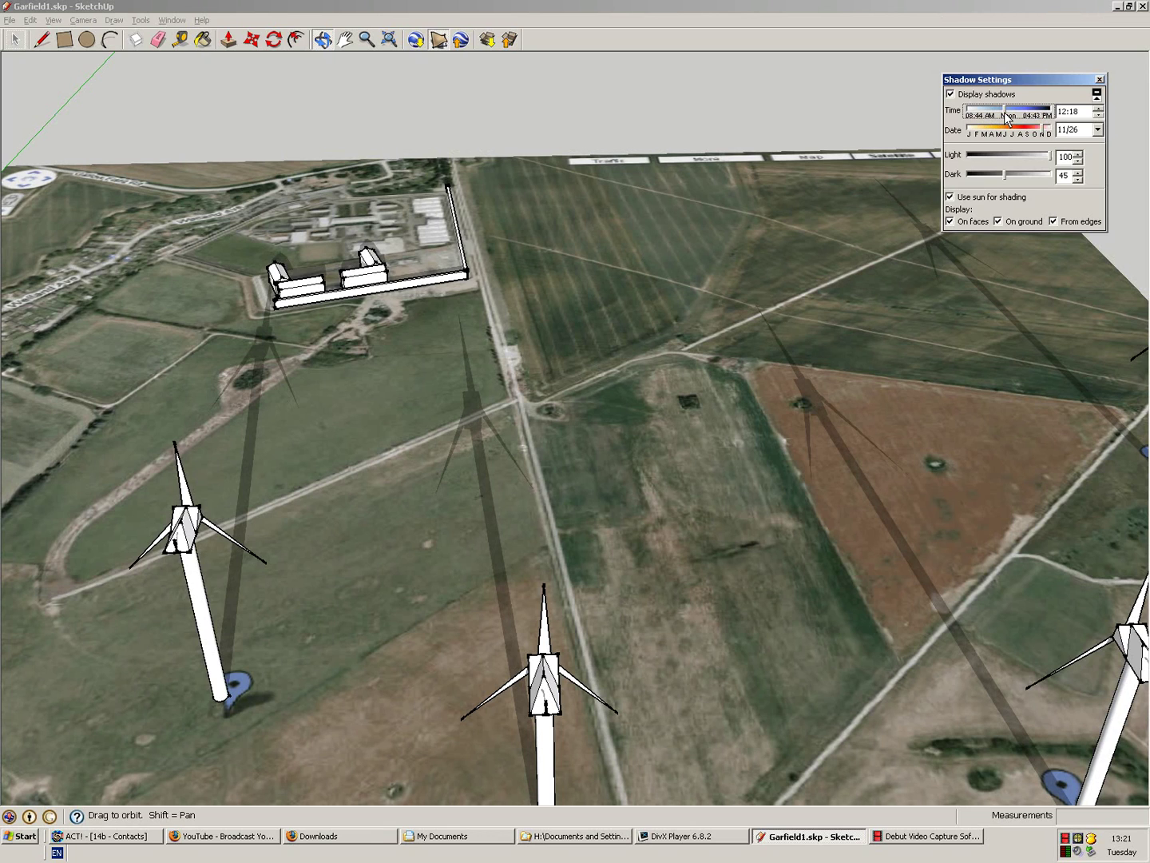
{"action": "left_click_drag", "start_coordinate": [1004, 116], "coordinate": [1005, 116]}
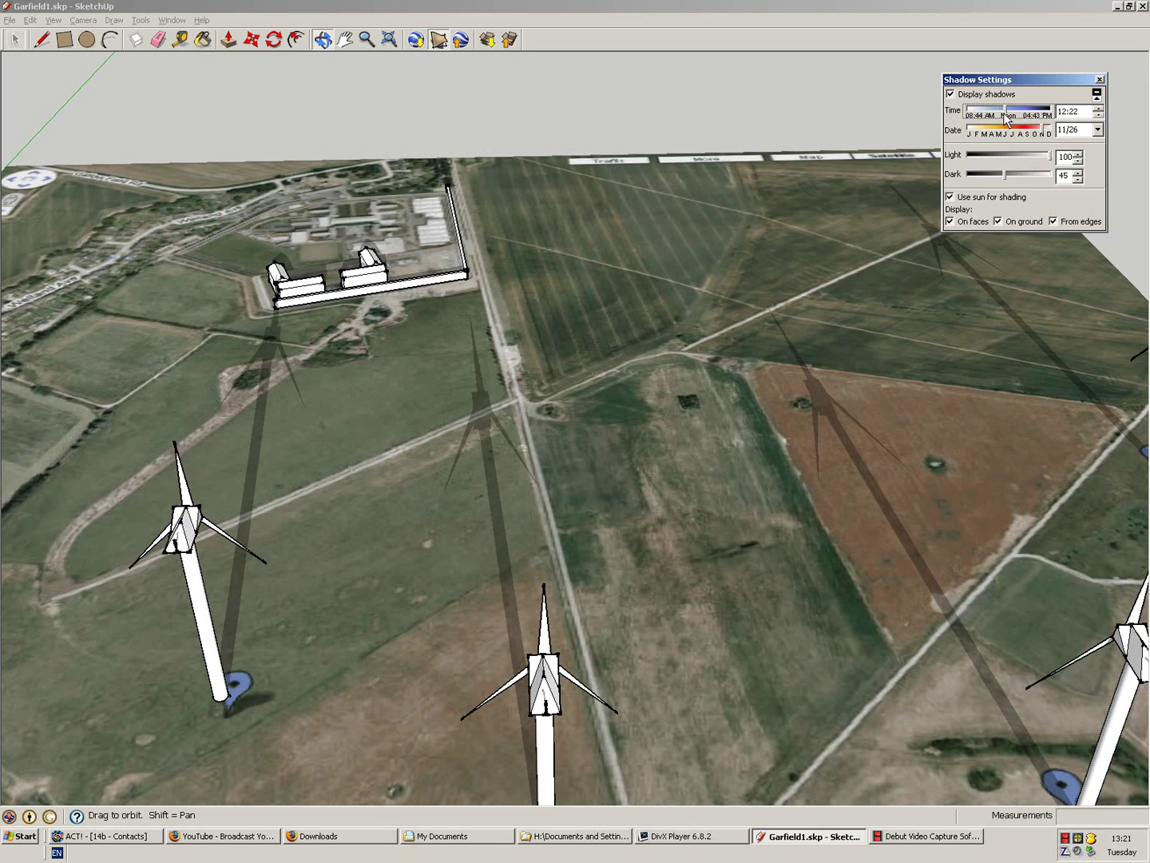
Step: Examine the turbines, their midday shadows and the walled buildings from several lower viewpoints around the site
{"action": "mouse_move", "coordinate": [686, 451]}
{"action": "left_mouse_down"}
{"action": "mouse_move", "coordinate": [802, 402]}
{"action": "mouse_move", "coordinate": [991, 393]}
{"action": "left_mouse_up"}
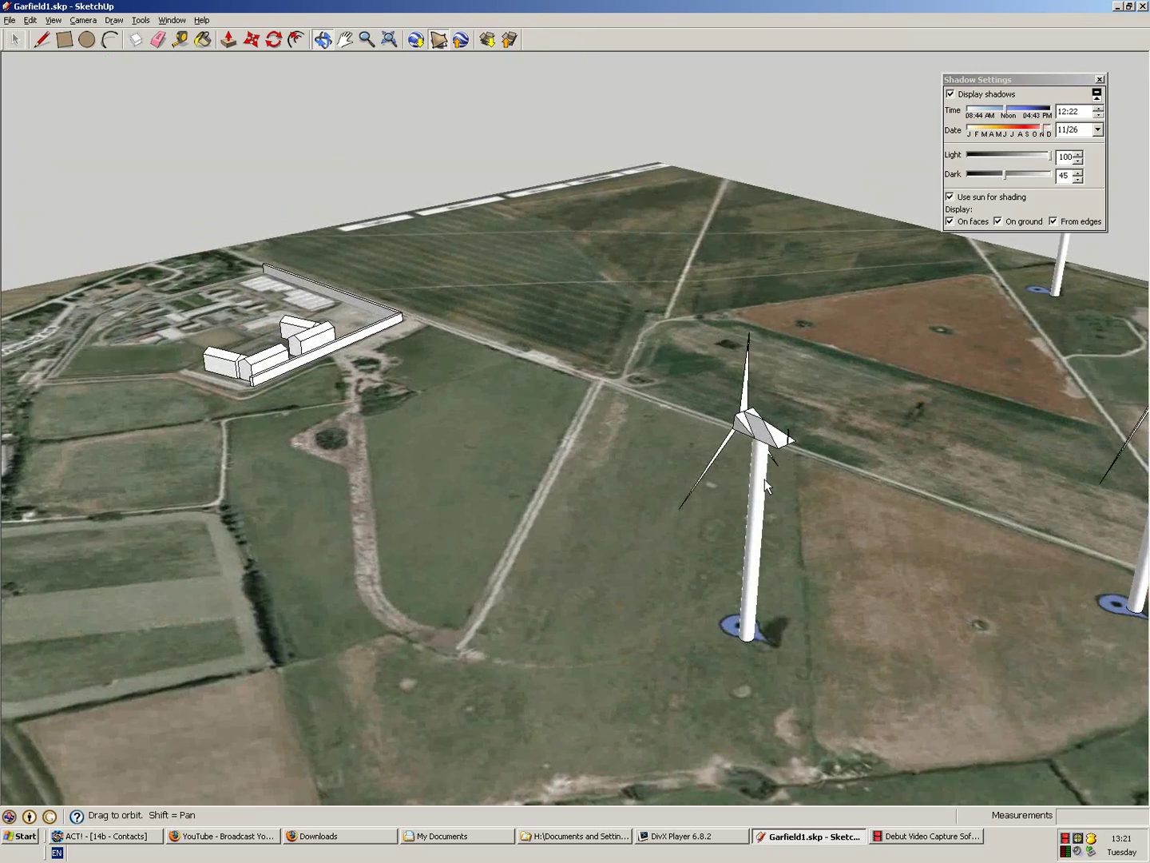
{"action": "left_click_drag", "start_coordinate": [677, 603], "coordinate": [693, 490]}
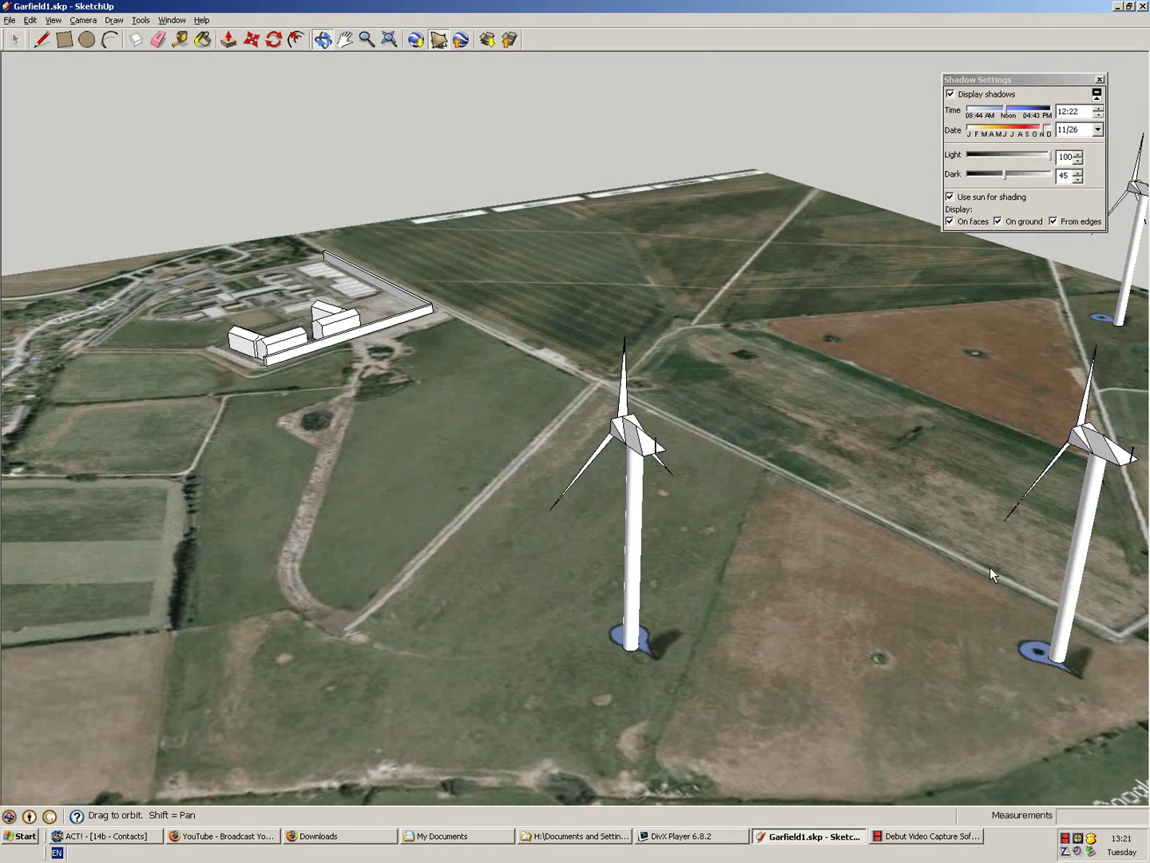
{"action": "left_click_drag", "start_coordinate": [749, 633], "coordinate": [1073, 456]}
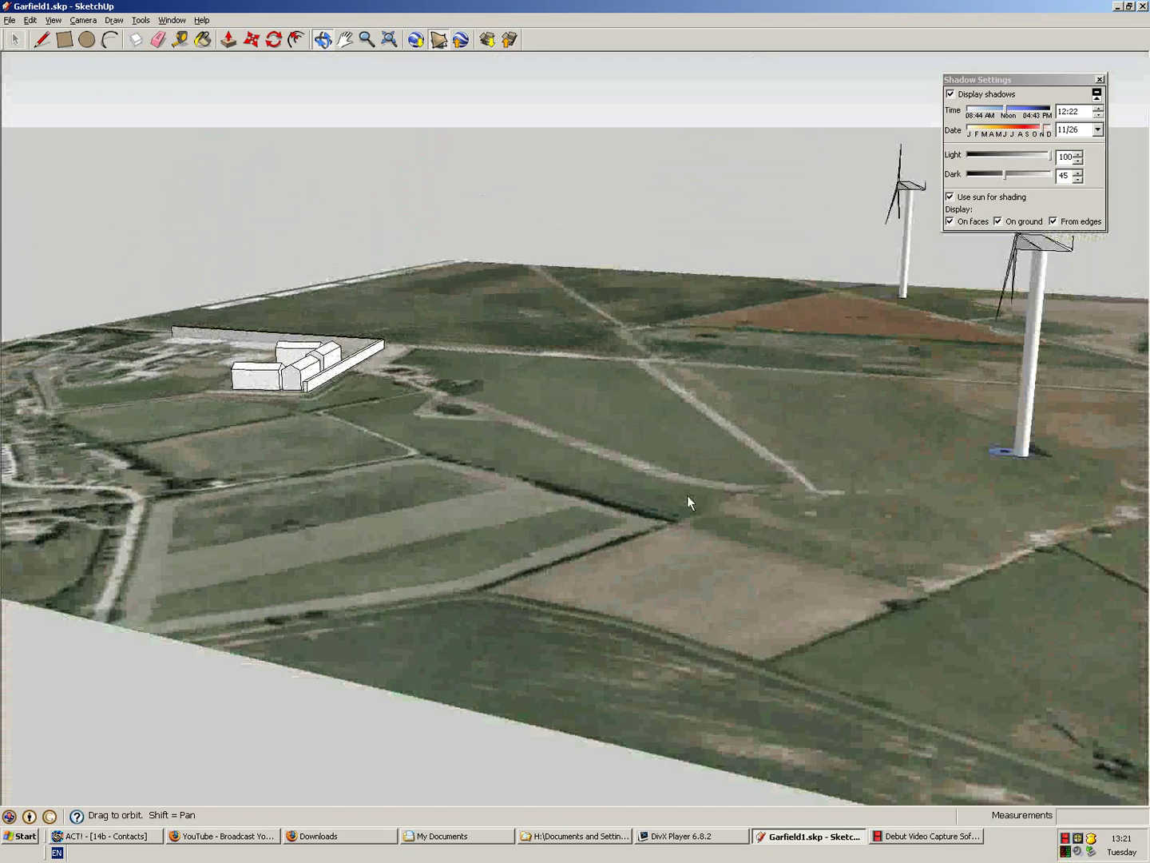
{"action": "left_click_drag", "start_coordinate": [688, 497], "coordinate": [153, 410]}
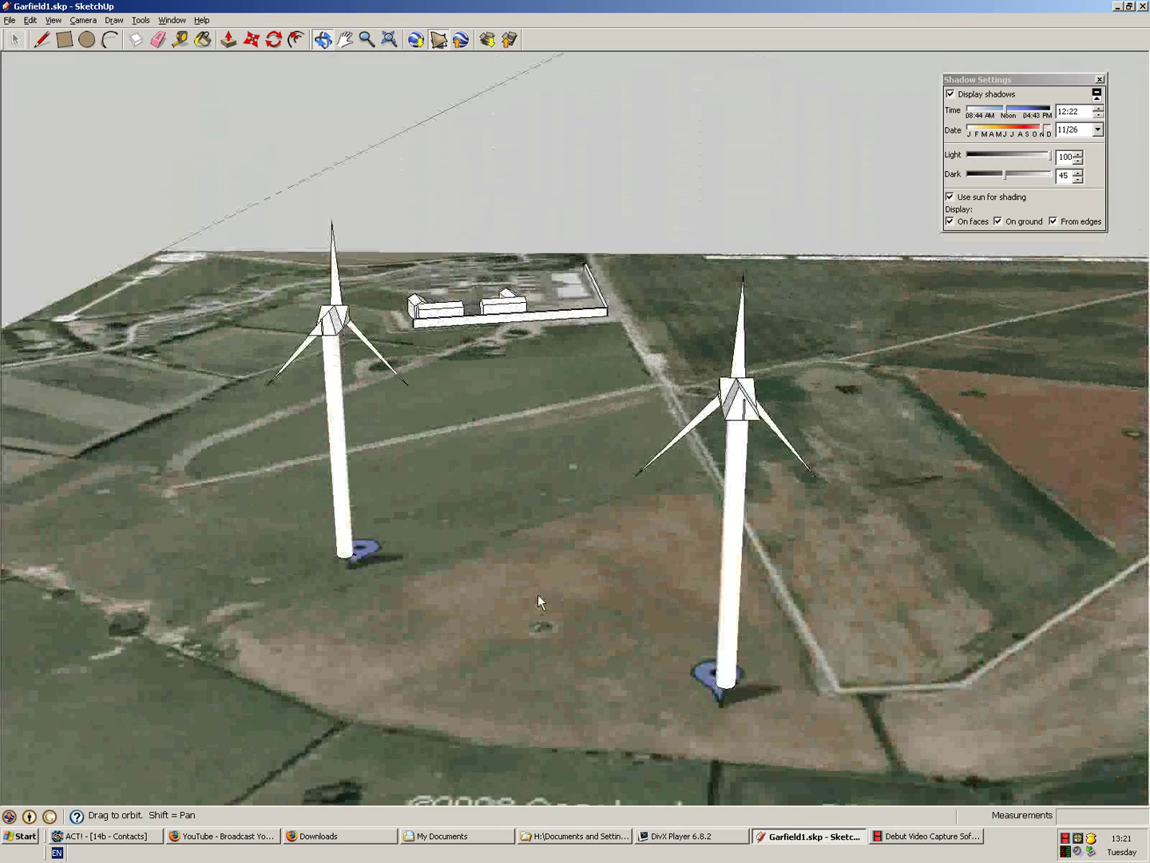
{"action": "left_click_drag", "start_coordinate": [536, 594], "coordinate": [408, 549]}
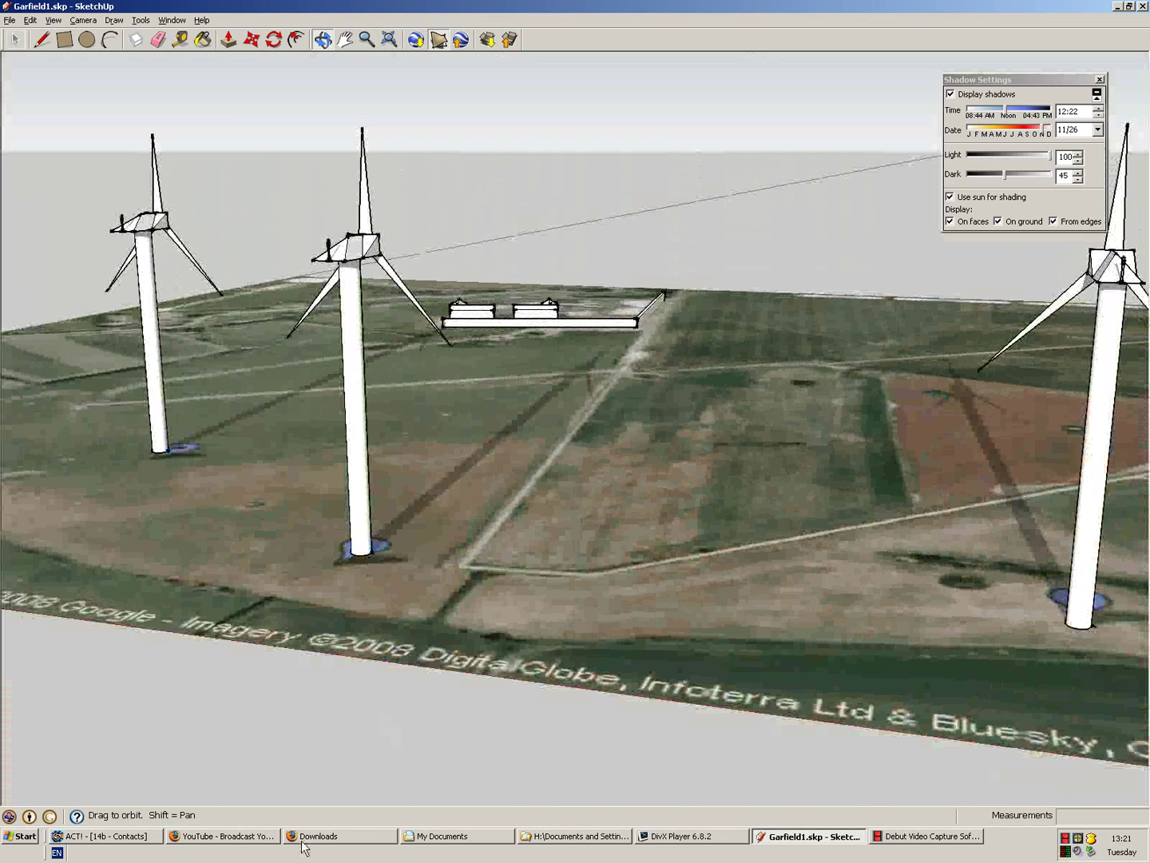